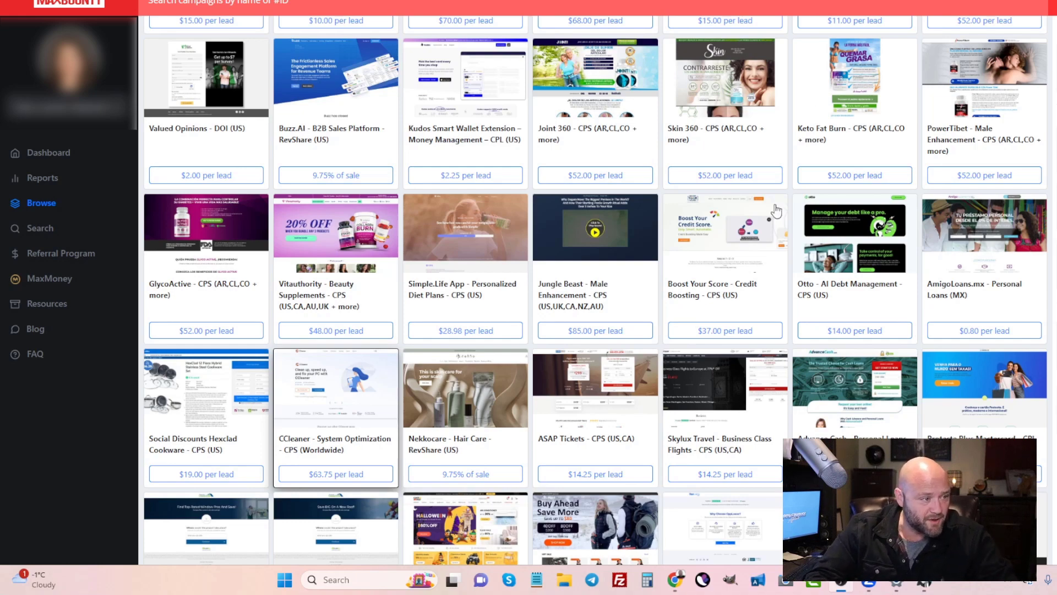
scroll(770, 212, "down", 1)
scroll(770, 214, "up", 10)
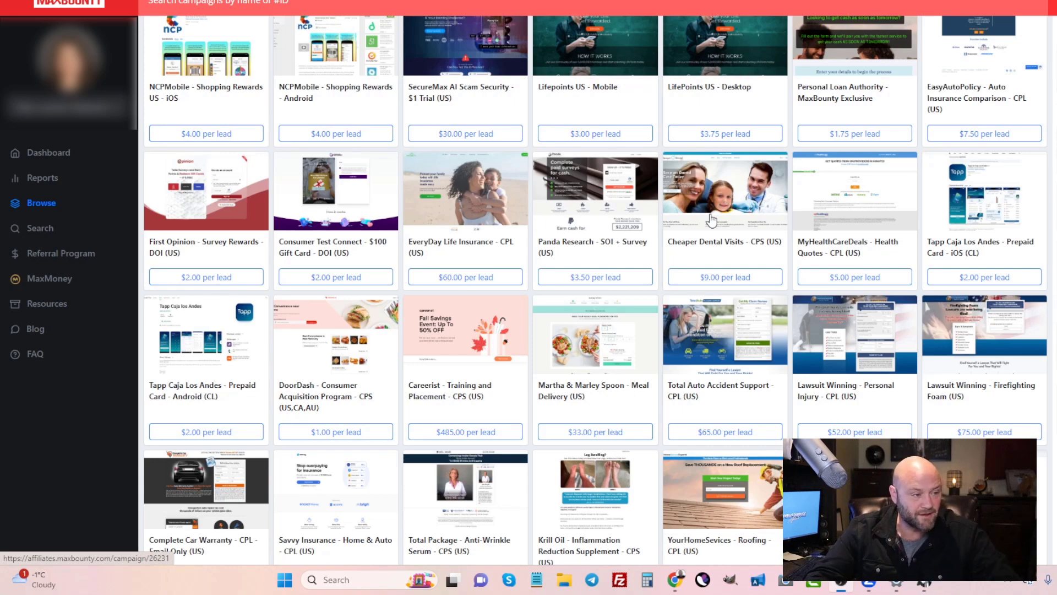
On the campaign search page, uncheck Email, Display, Contextual, Incentive, Social Media, Native, Mobile and Brand Bid traffic.
left_click(33, 234)
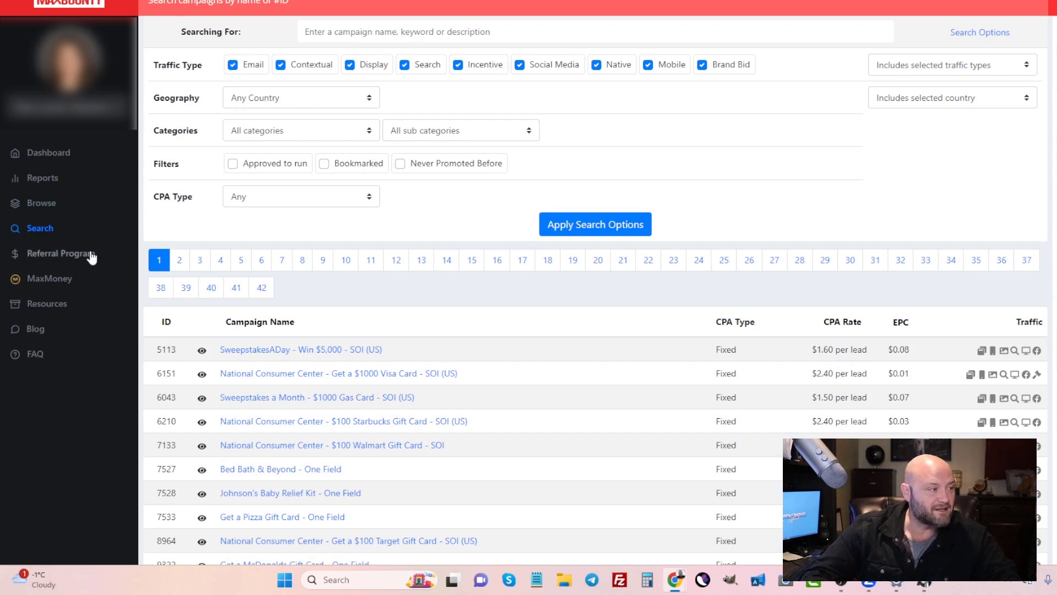
left_click(233, 66)
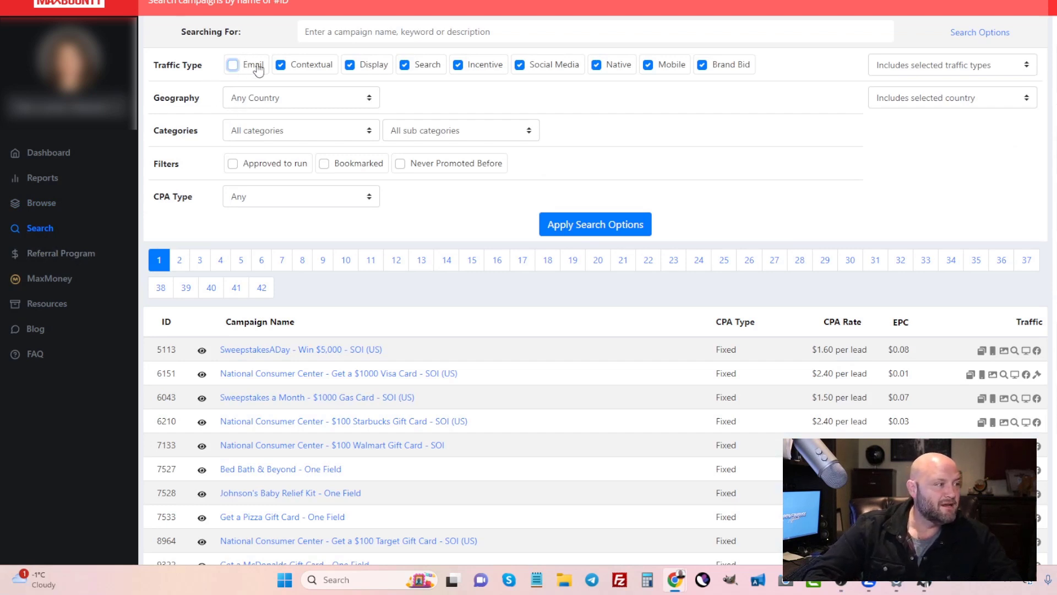
left_click(349, 65)
left_click(280, 66)
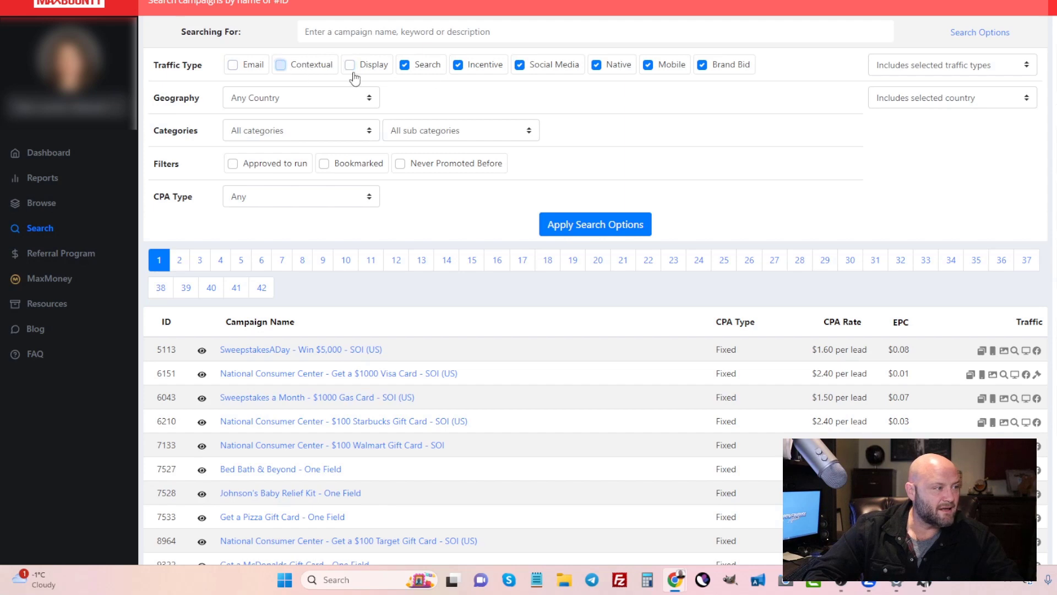
left_click(460, 68)
left_click(521, 69)
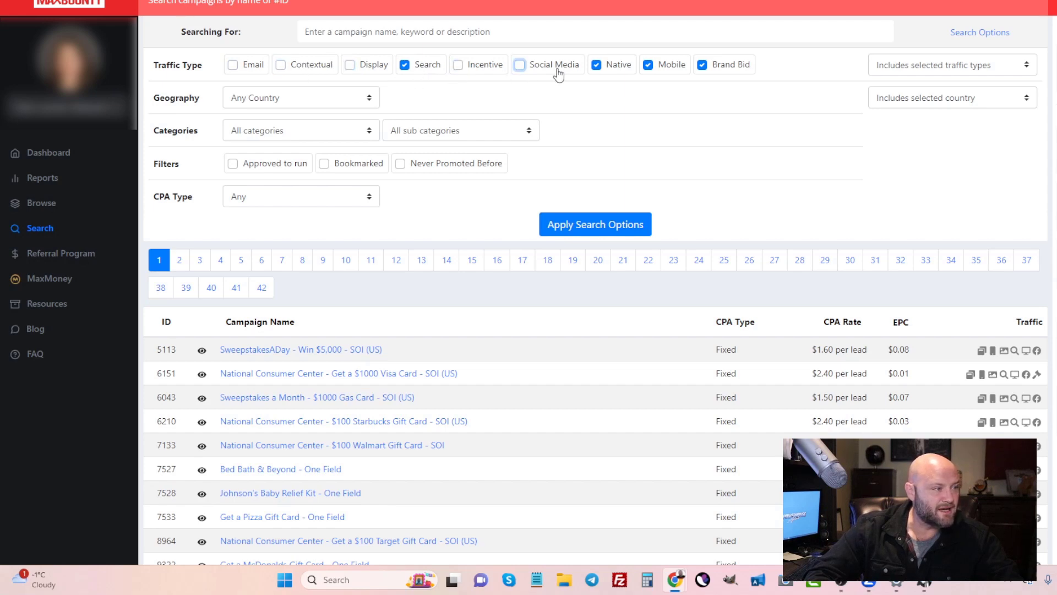
left_click(597, 68)
left_click(648, 65)
left_click(702, 65)
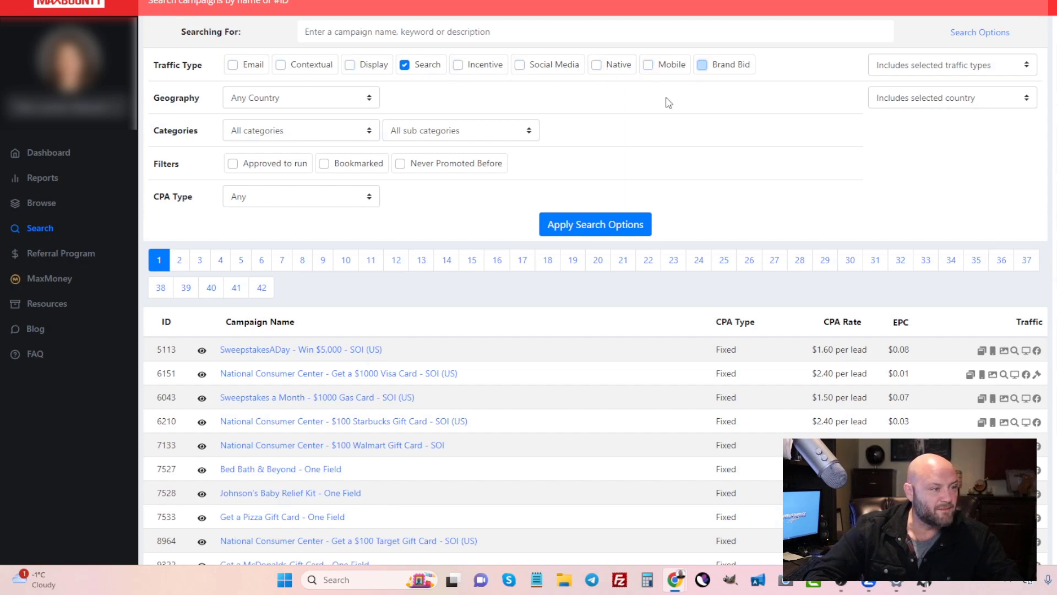
Apply the search options and browse the Search-only offers, such as SweepstakesADay at $1.60.
left_click(590, 226)
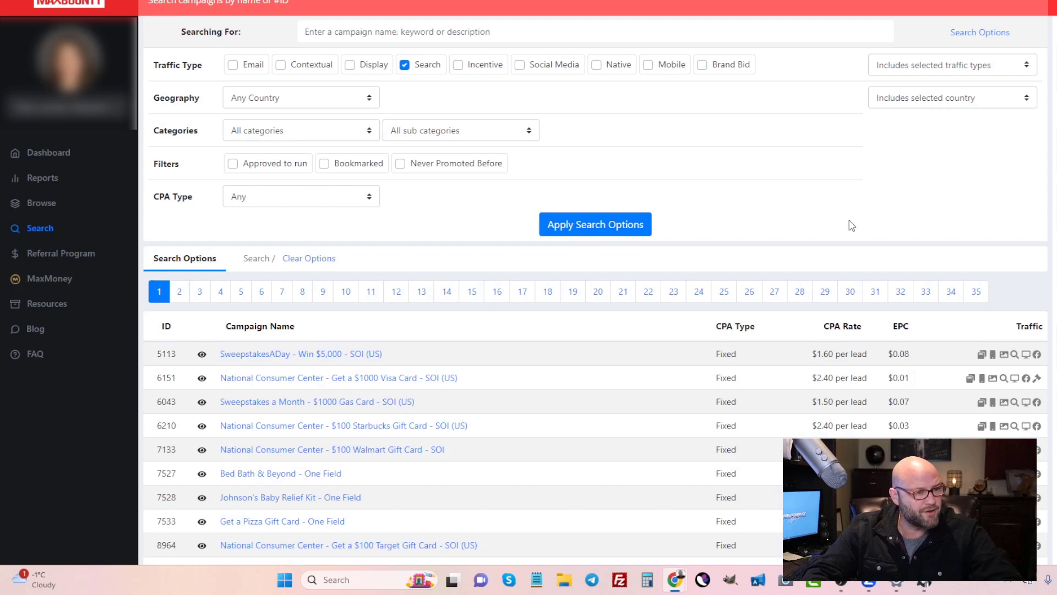
scroll(851, 224, "down", 1)
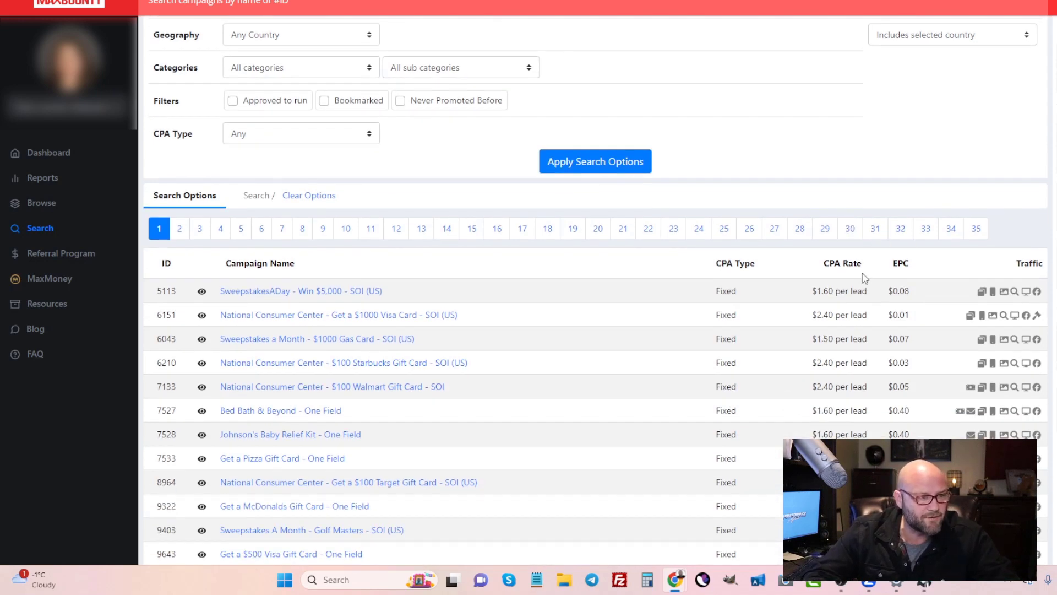
scroll(802, 282, "down", 15)
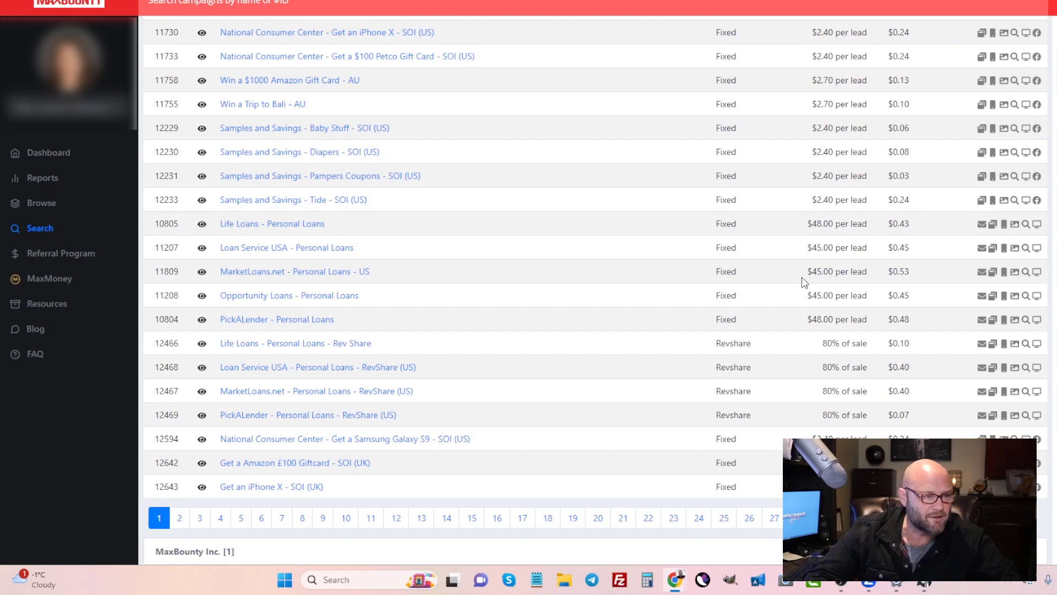
scroll(827, 244, "up", 1)
scroll(827, 244, "up", 15)
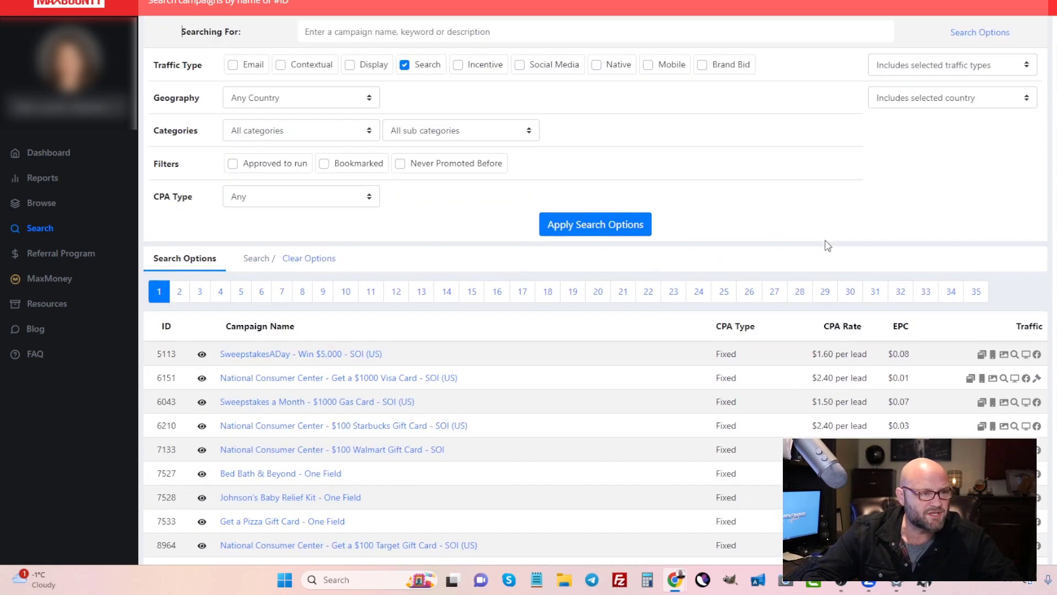
Sort by CPA Rate, highest first, surfacing Talkspace at $150.00 and GoKeto - CPS (US) at $125.00.
left_click(834, 330)
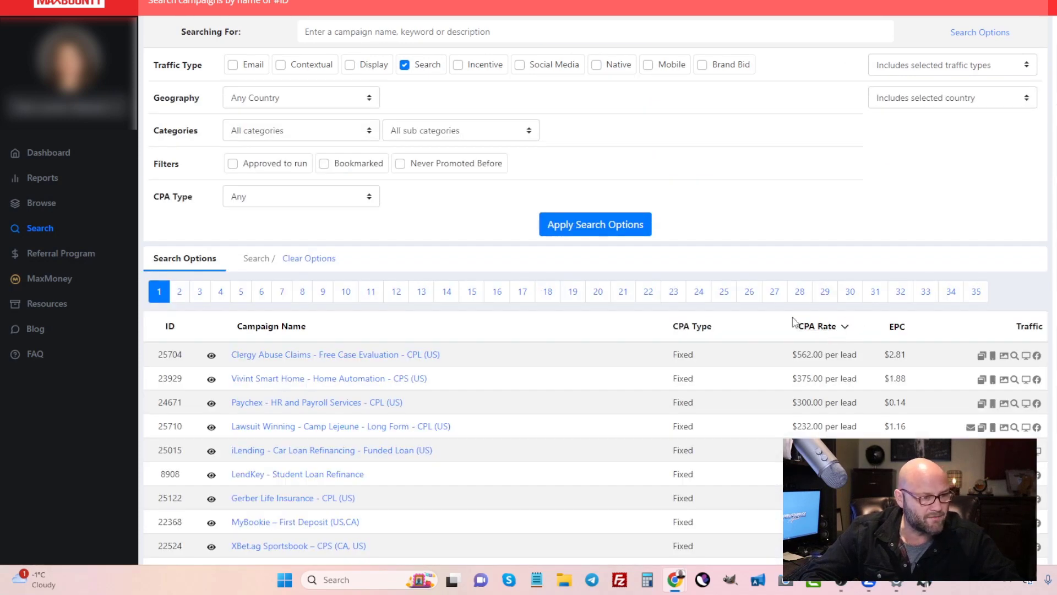
scroll(795, 322, "down", 3)
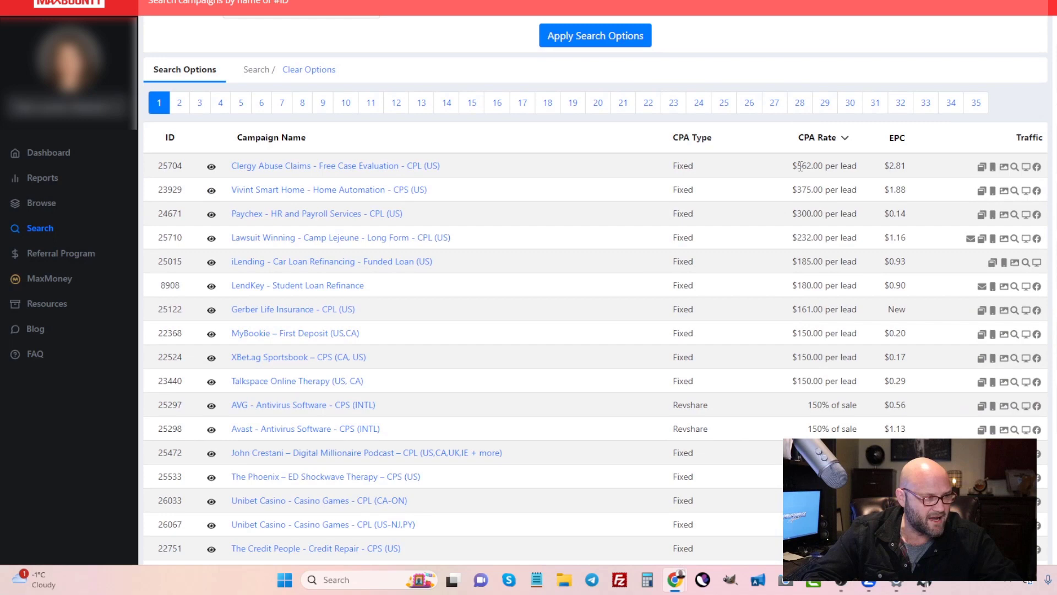
scroll(801, 220, "down", 15)
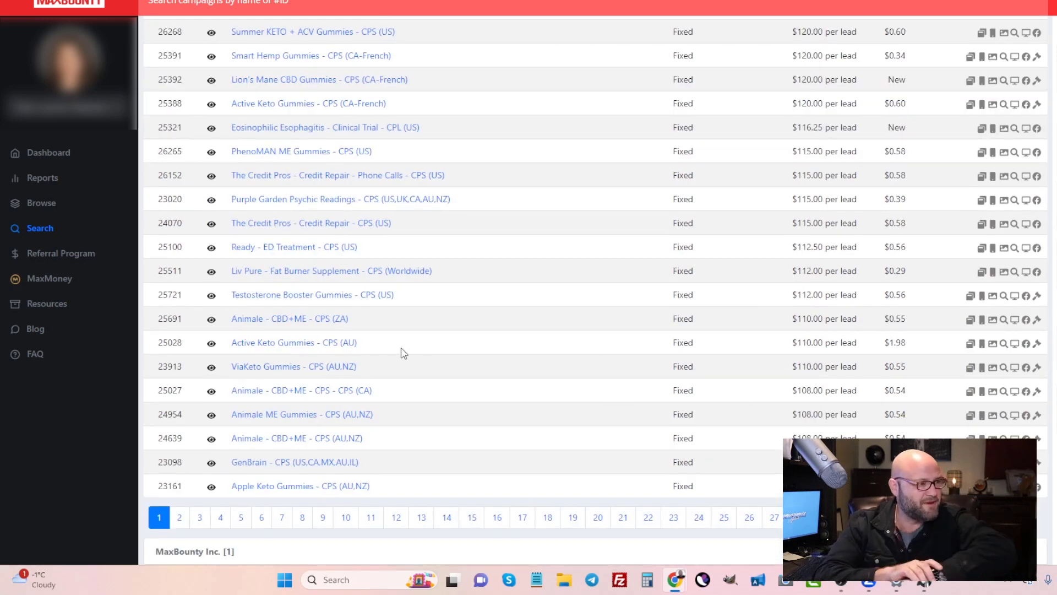
scroll(396, 343, "up", 10)
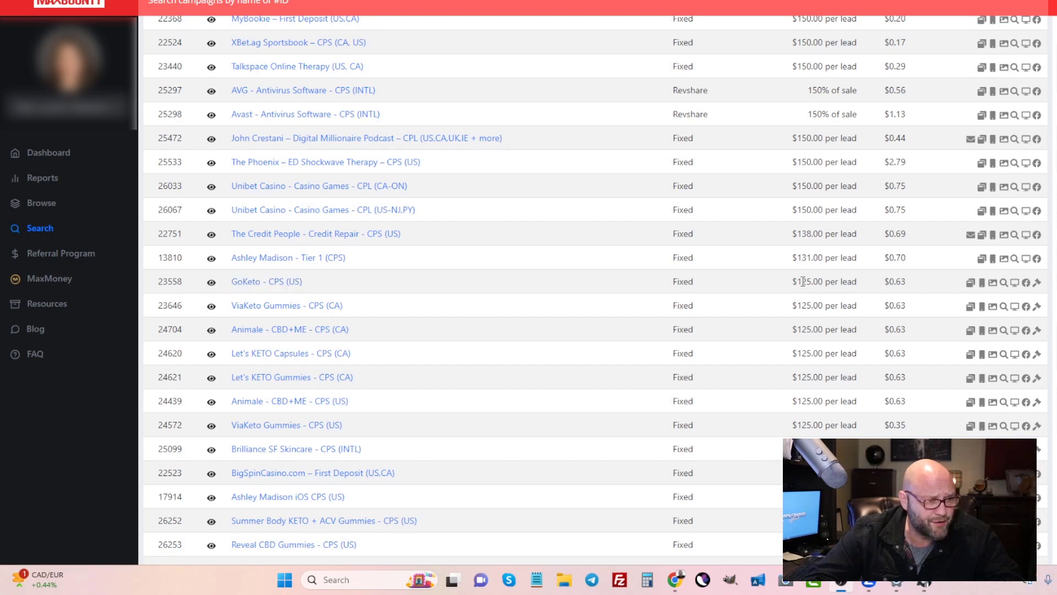
Review the $125.00 GoKeto - CPS (US) campaign's description and restrictions, then bring up the HMA VPN window.
left_click_drag(803, 281, 833, 278)
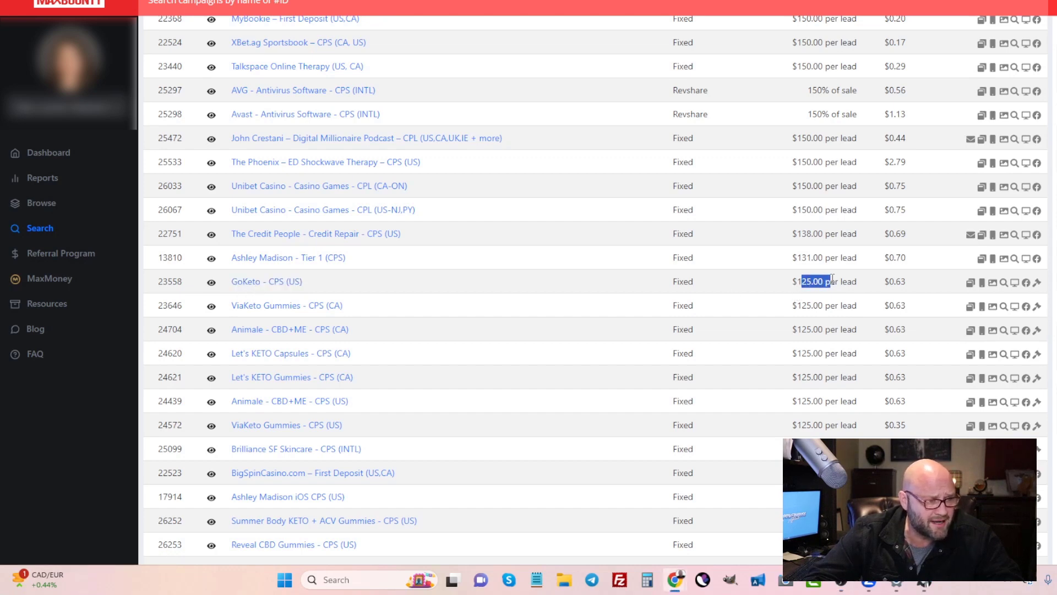
left_click(246, 285)
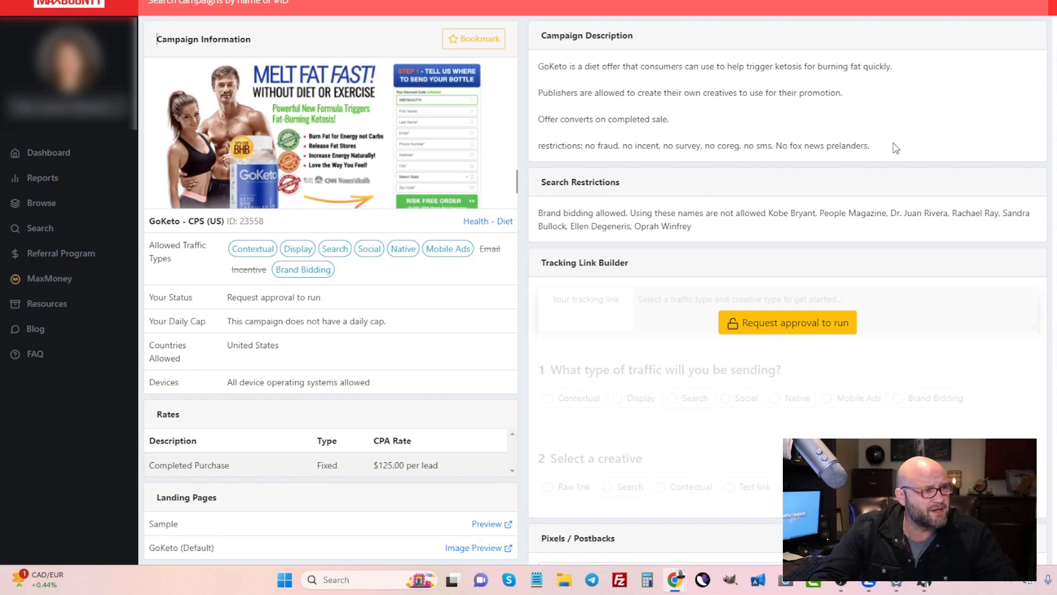
left_click_drag(576, 66, 684, 148)
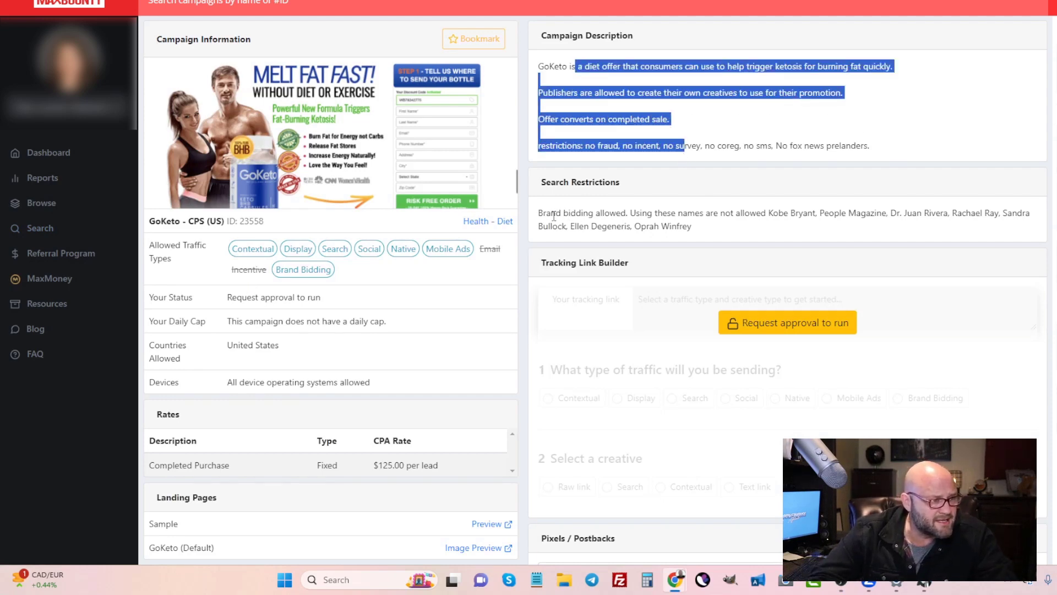
left_click_drag(547, 214, 650, 216)
left_click(651, 215)
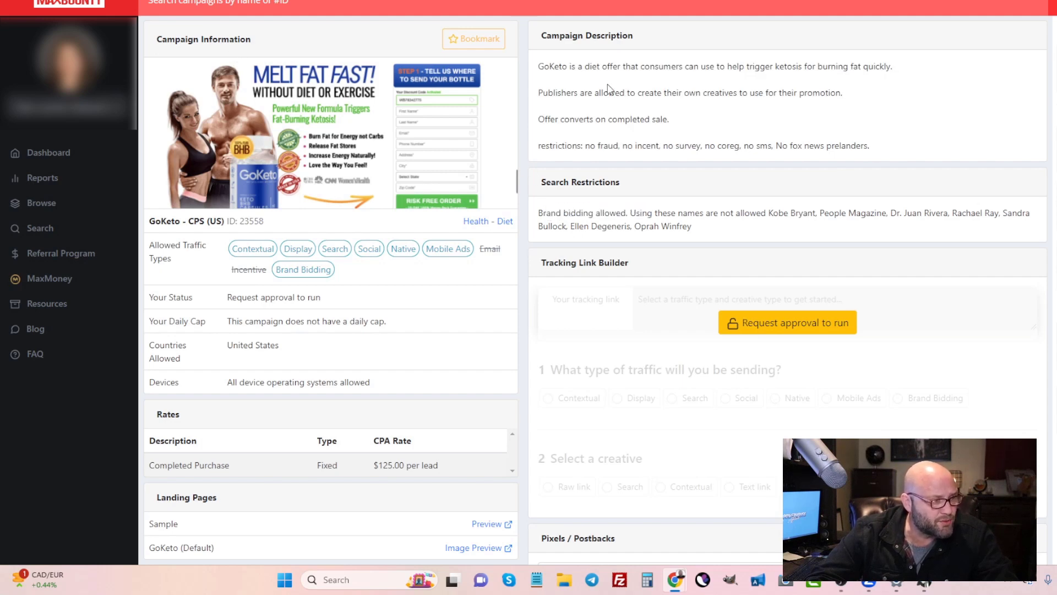
scroll(575, 208, "down", 1)
scroll(579, 210, "up", 1)
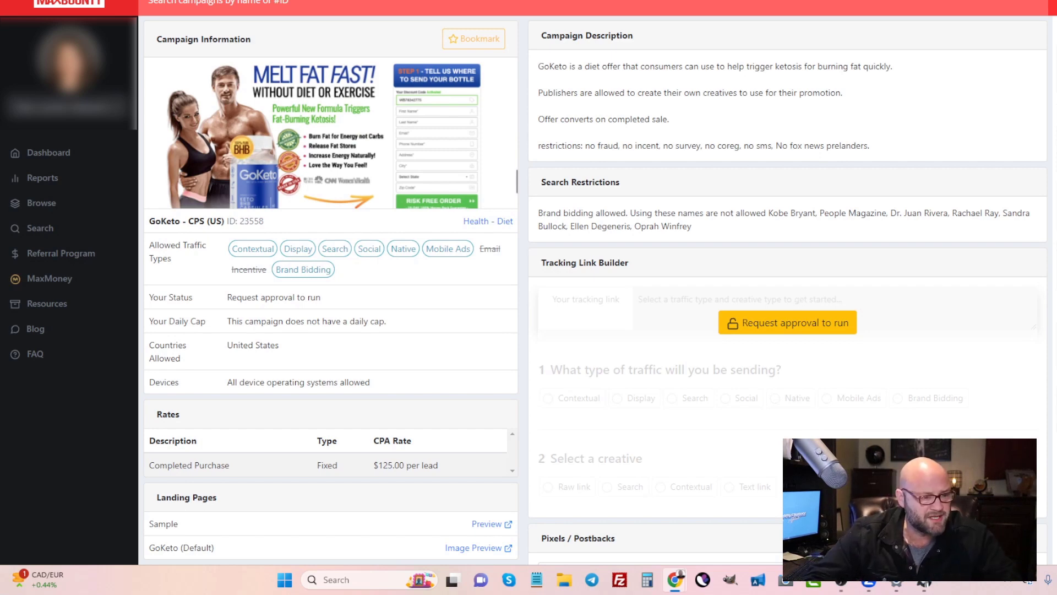
left_click(924, 583)
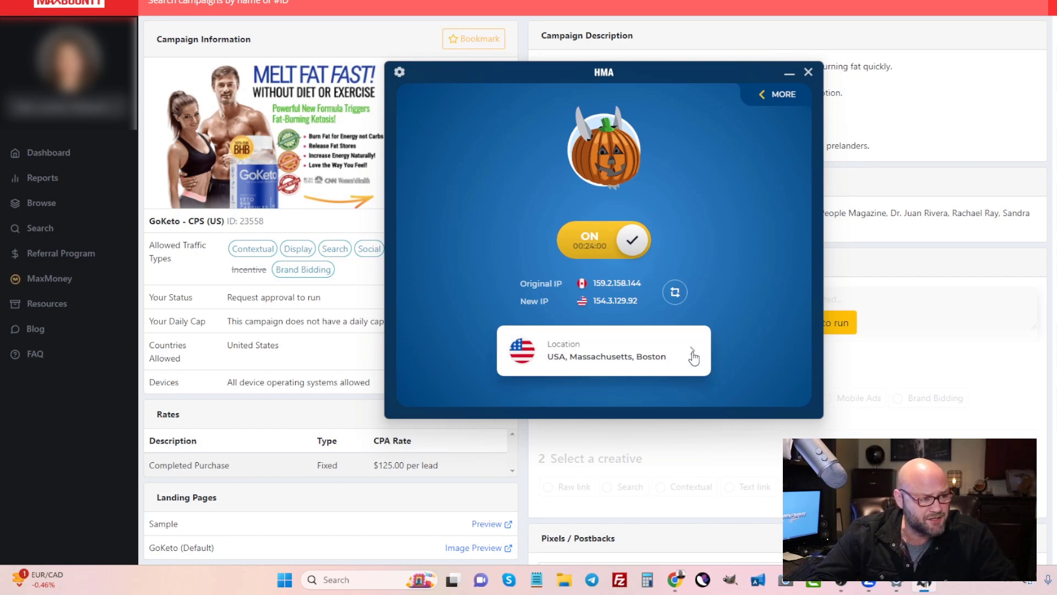
Pick USA – Massachusetts, Boston as the HMA VPN location, then close the Locations list.
left_click(693, 357)
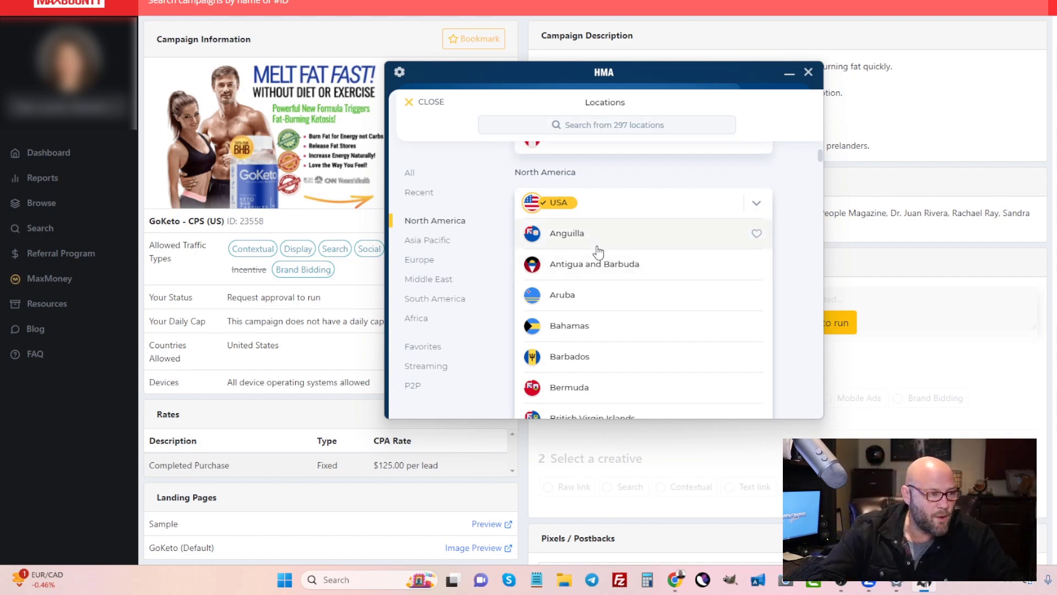
scroll(595, 253, "down", 5)
scroll(594, 300, "down", 8)
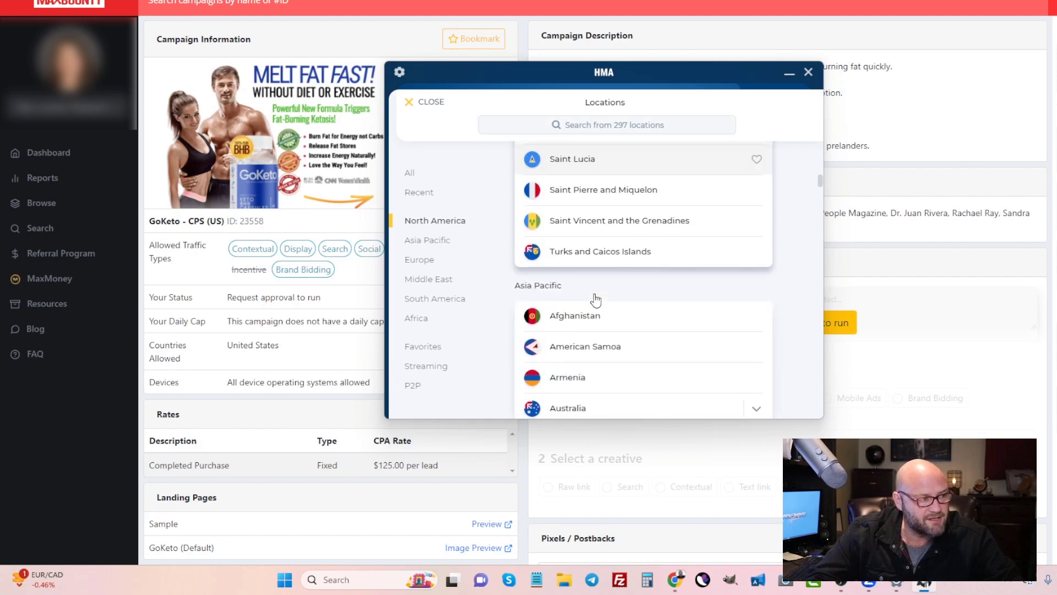
left_click(788, 77)
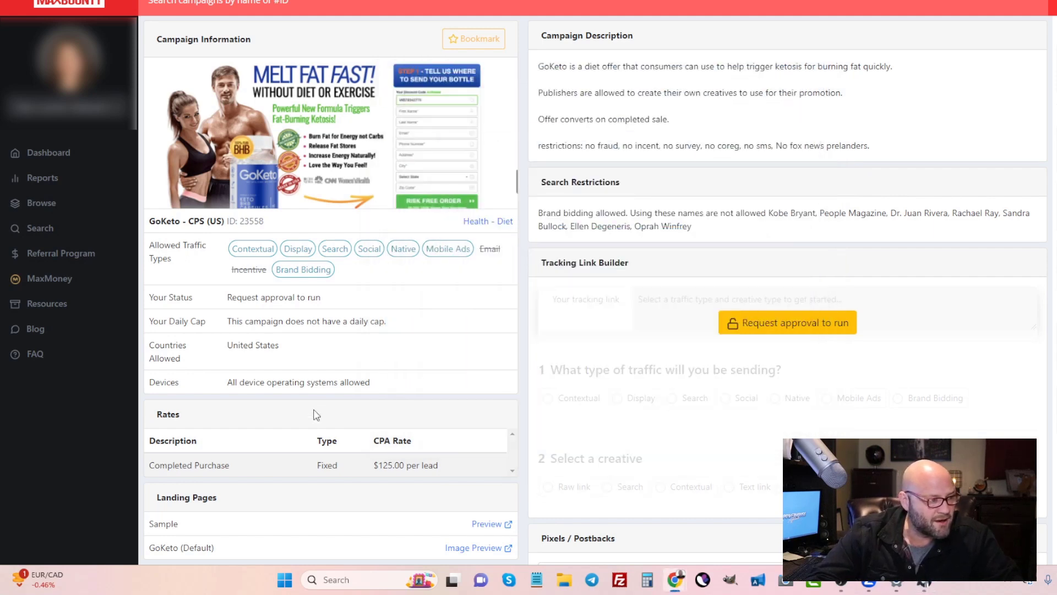
scroll(297, 402, "down", 1)
scroll(283, 446, "down", 2)
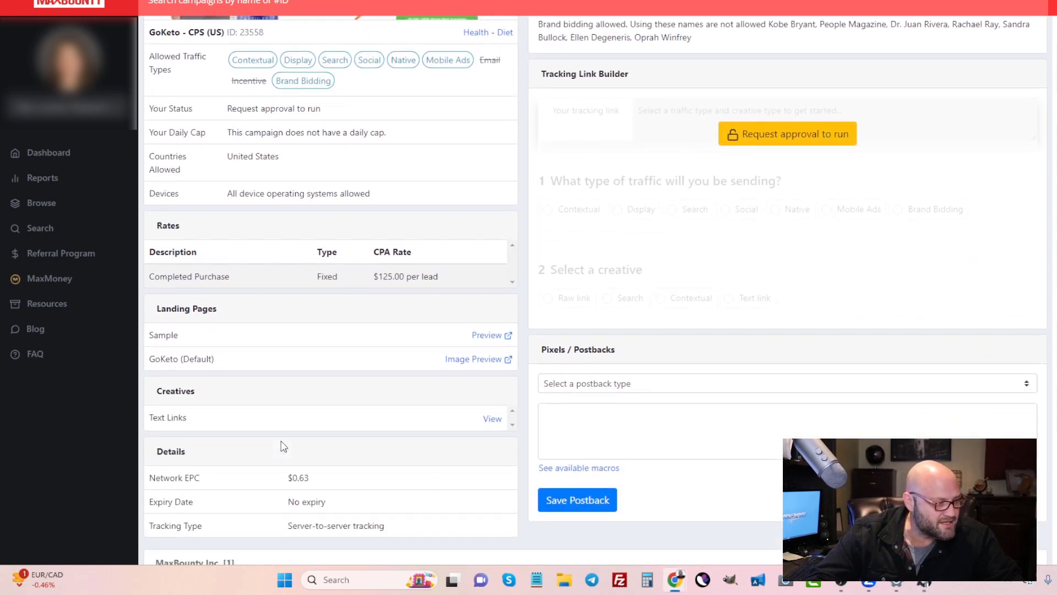
scroll(312, 110, "up", 2)
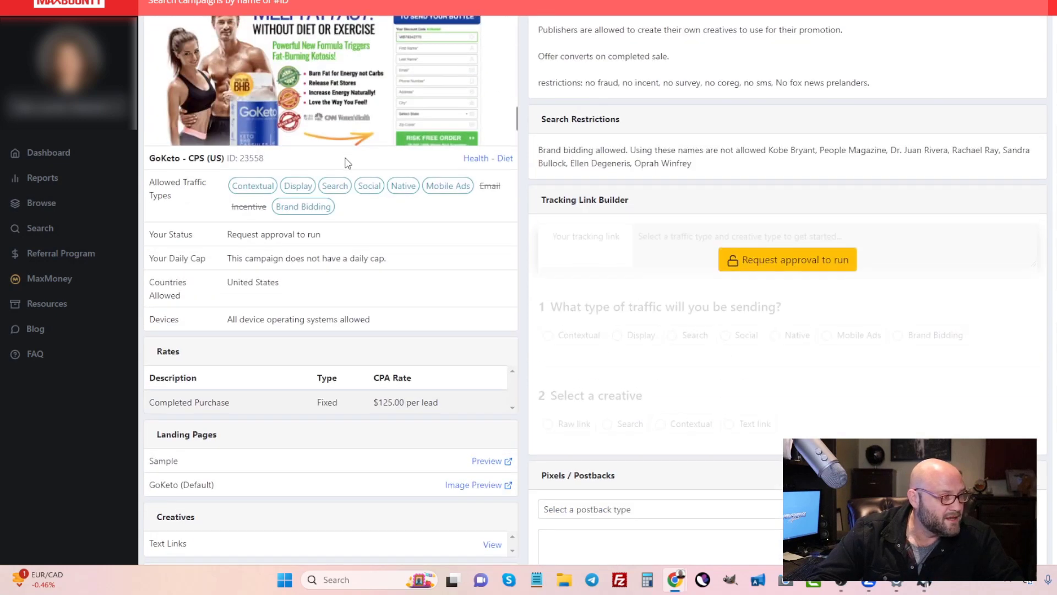
double_click(214, 158)
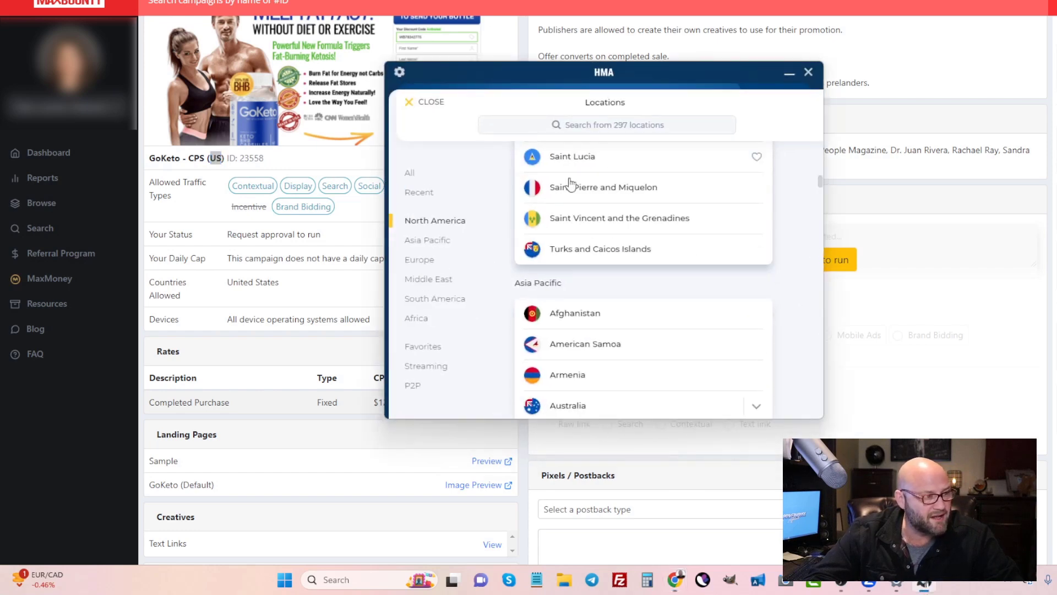
scroll(573, 188, "up", 6)
left_click(422, 103)
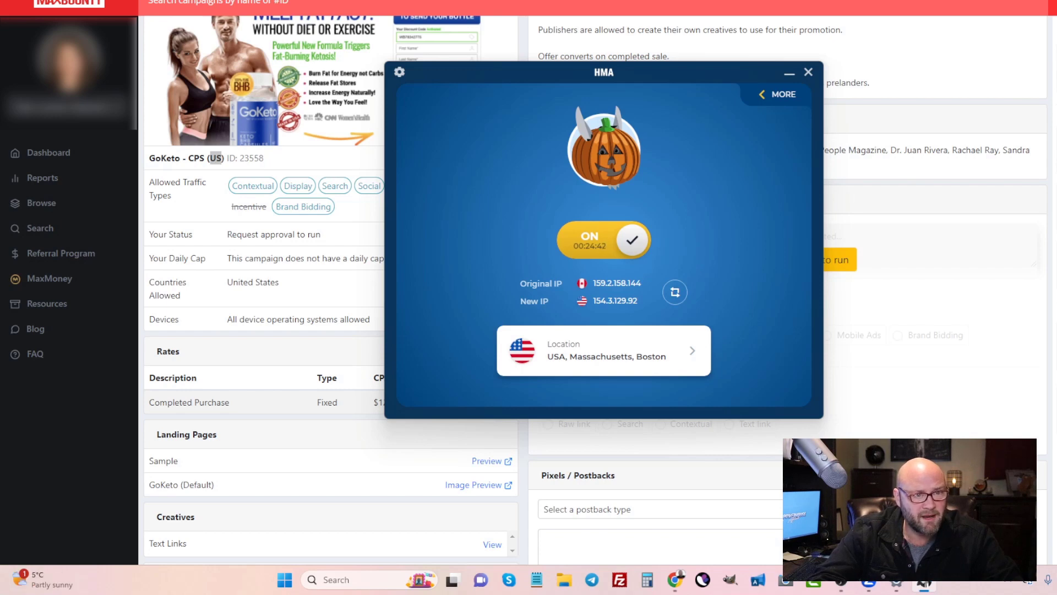
Search Google for 'goketo' in a new private browsing window.
key("alt+f")
key("i")
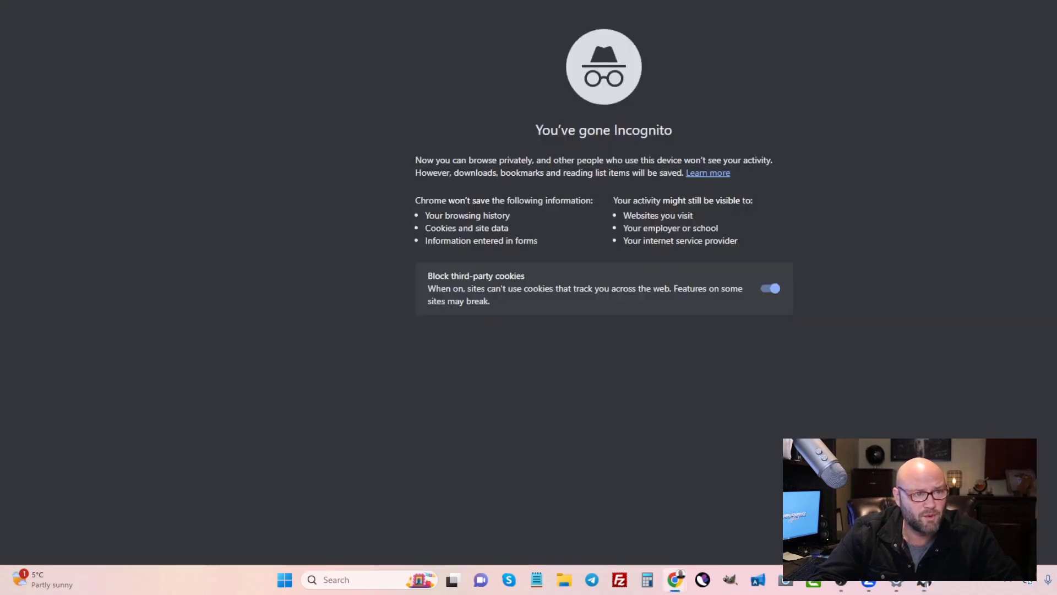
type("go")
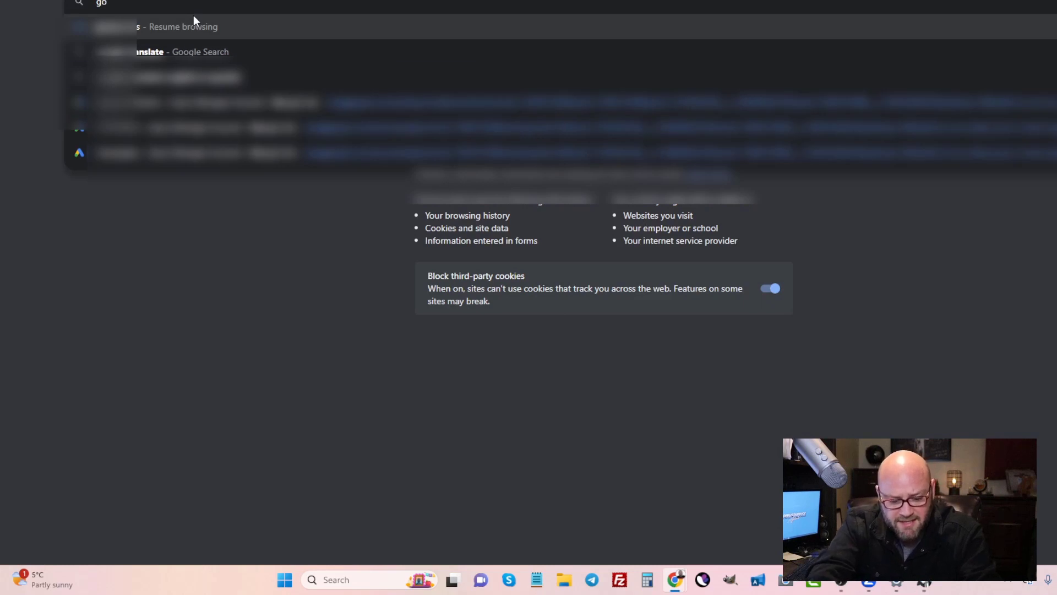
key("Return")
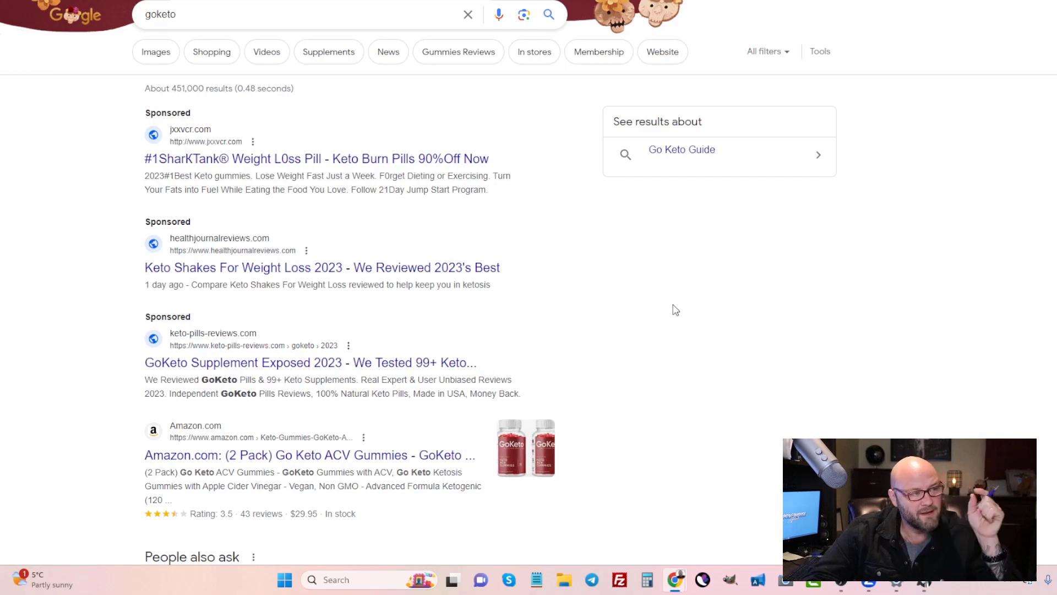
Scroll through the goketo results, reviewing the three sponsored keto ads and the organic listings.
scroll(130, 175, "down", 3)
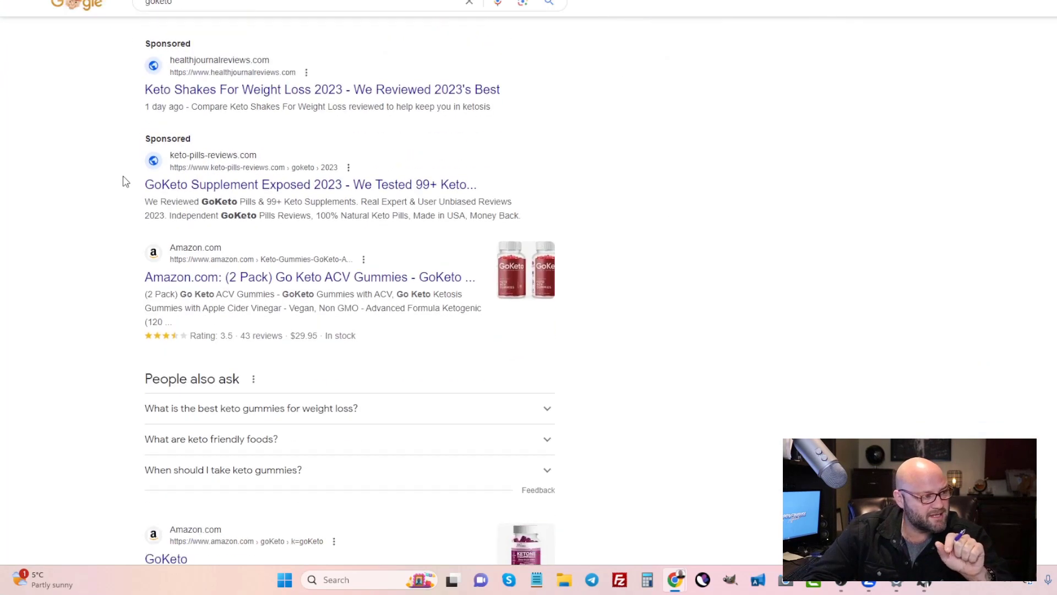
scroll(125, 182, "down", 13)
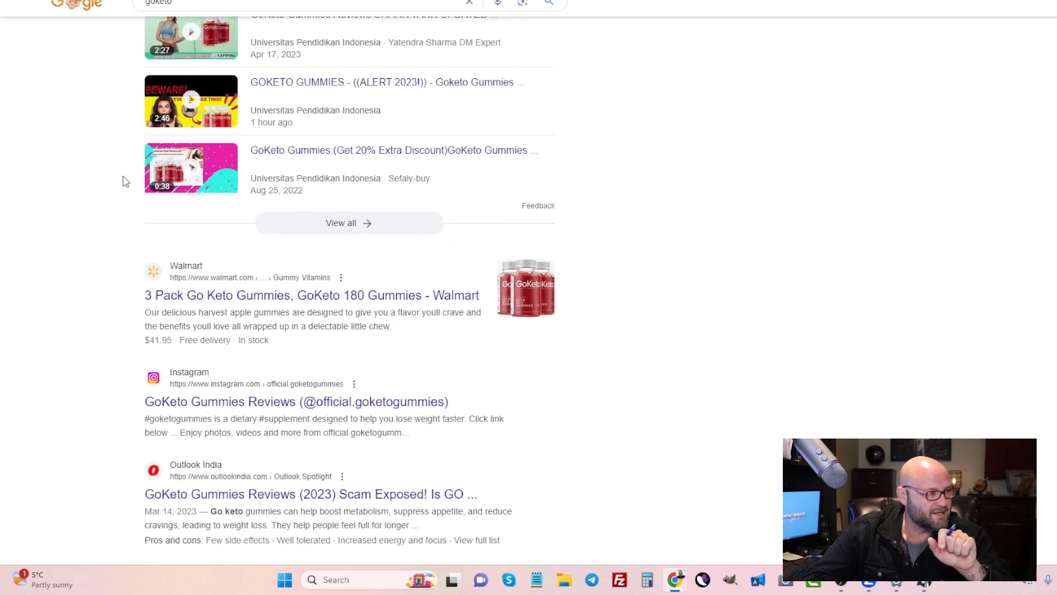
scroll(125, 182, "down", 15)
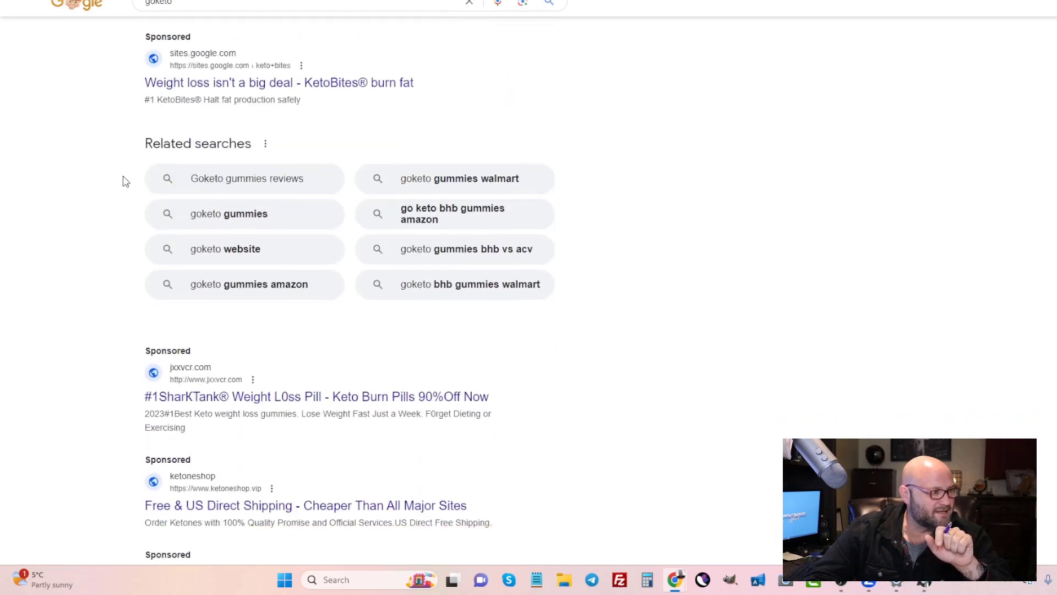
scroll(126, 181, "down", 3)
scroll(125, 181, "up", 3)
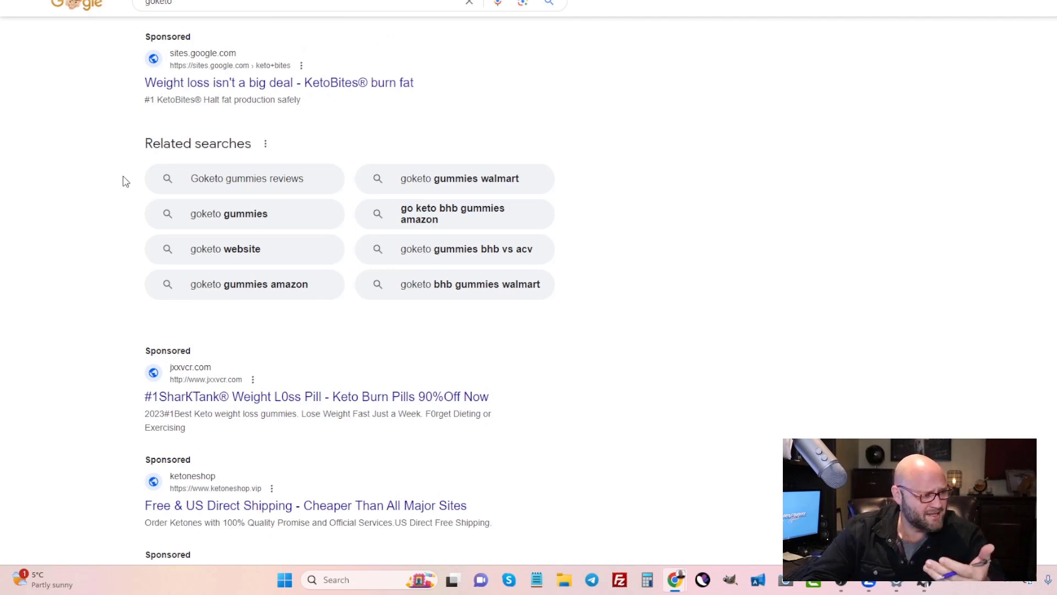
scroll(125, 182, "up", 5)
scroll(126, 182, "up", 2)
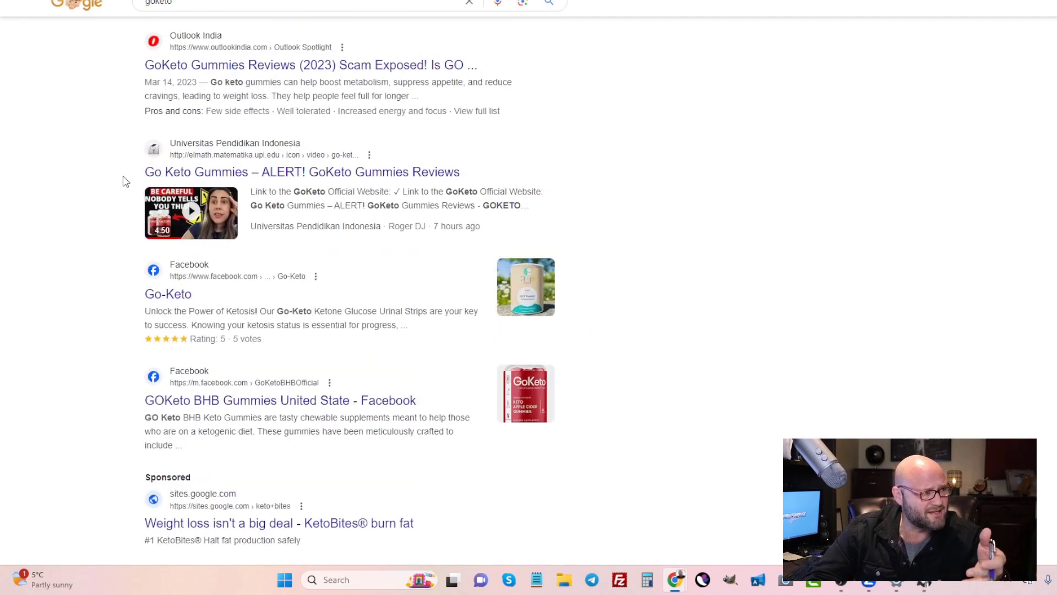
scroll(126, 182, "up", 9)
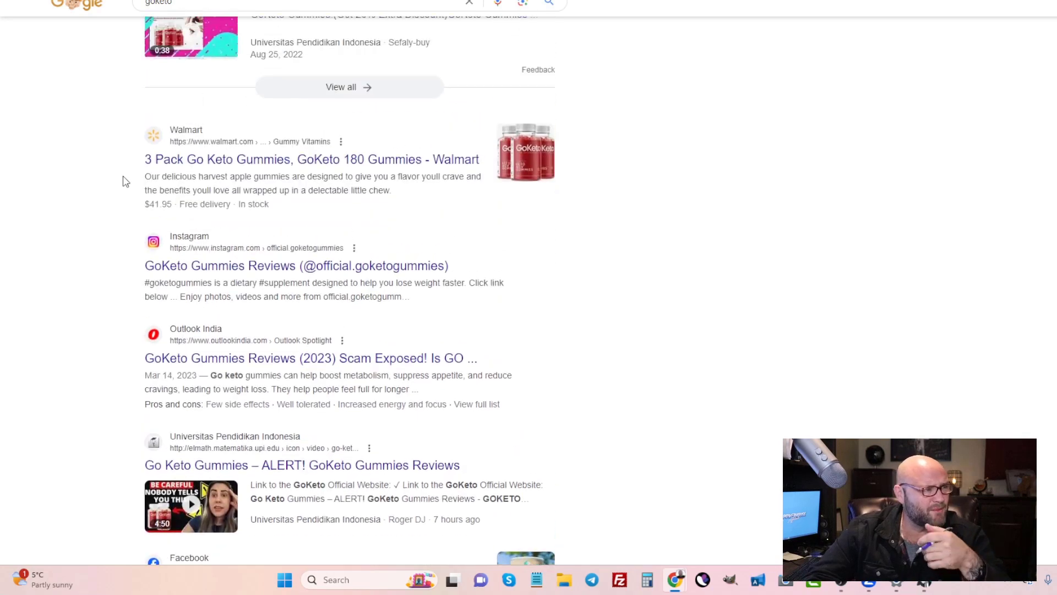
scroll(125, 182, "up", 12)
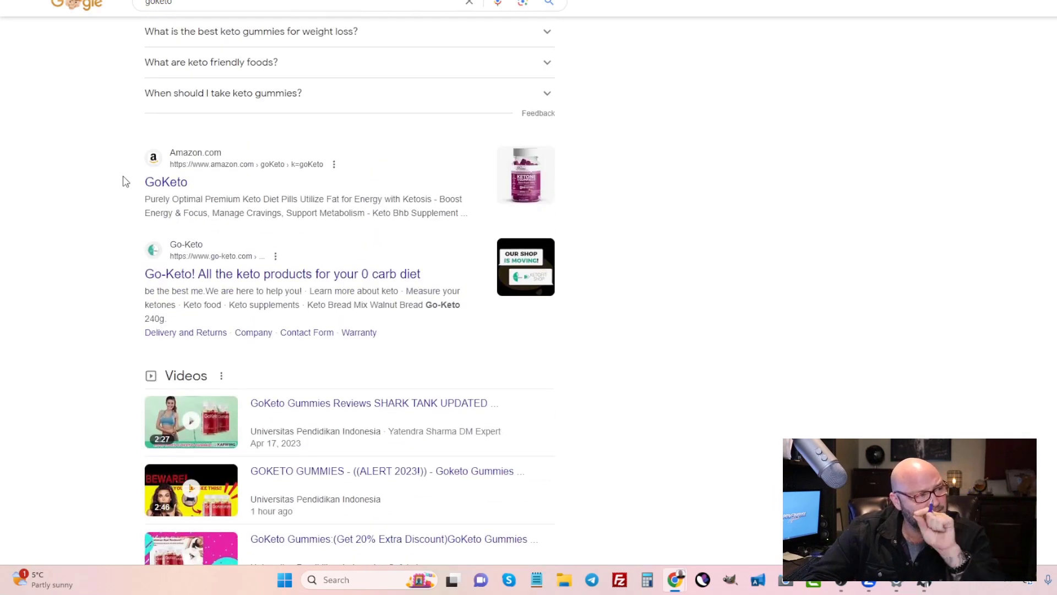
scroll(126, 181, "up", 2)
scroll(124, 183, "down", 12)
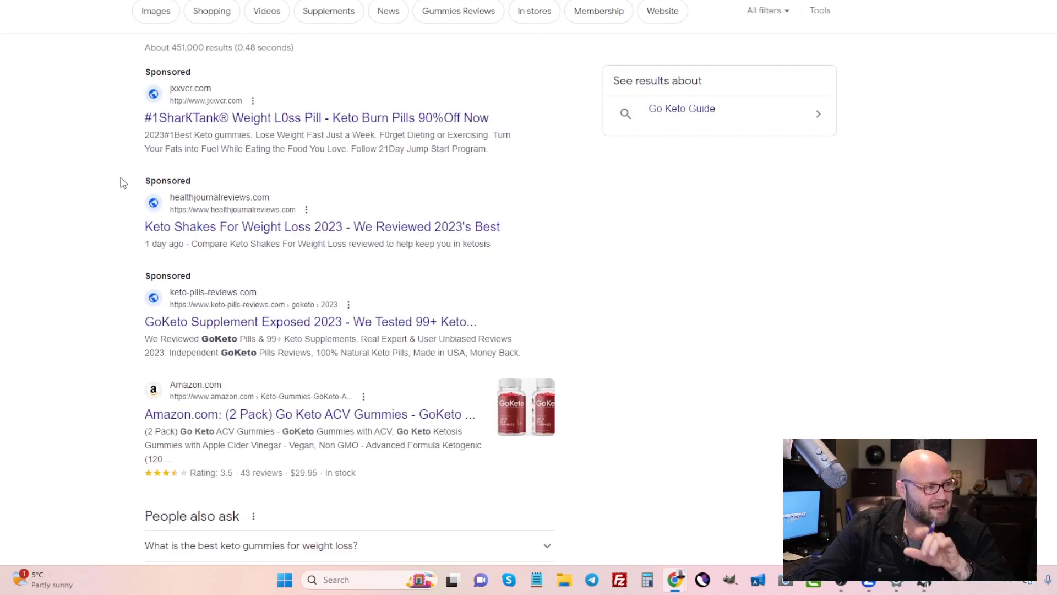
scroll(121, 185, "down", 10)
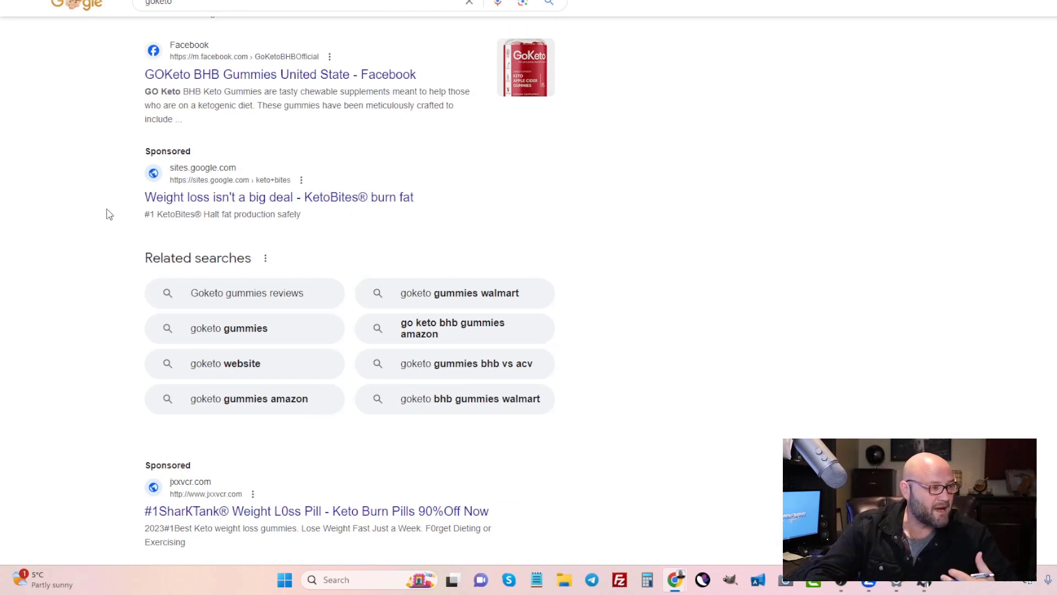
scroll(113, 213, "down", 4)
scroll(113, 213, "down", 6)
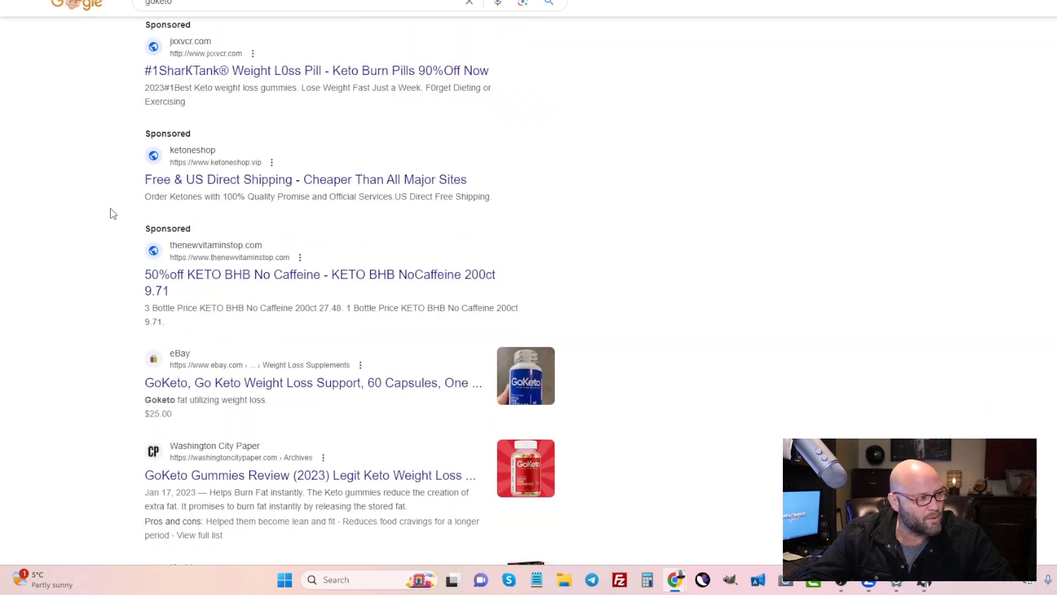
scroll(113, 213, "up", 18)
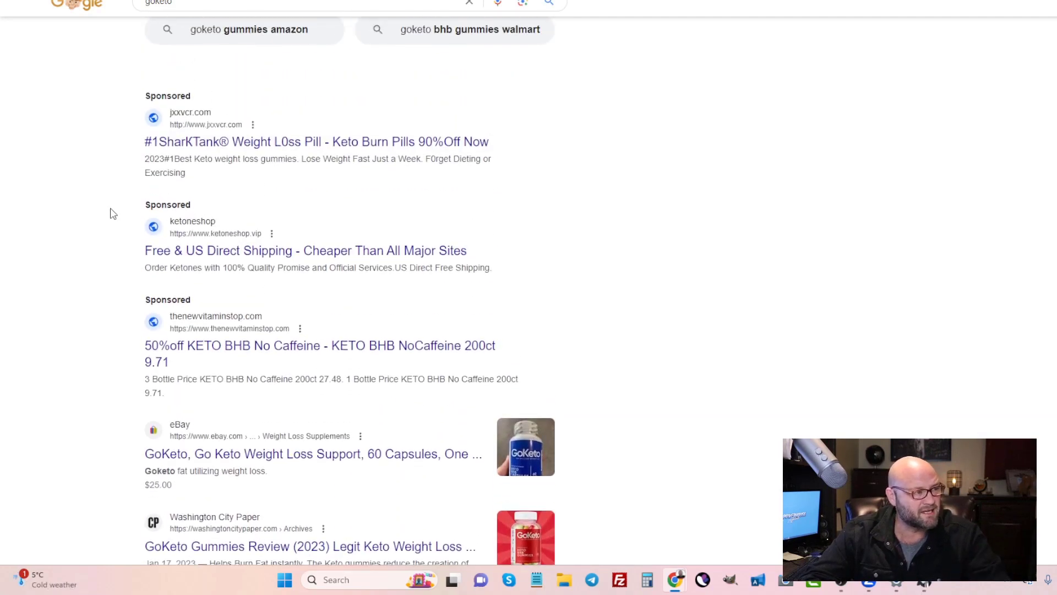
scroll(113, 213, "up", 15)
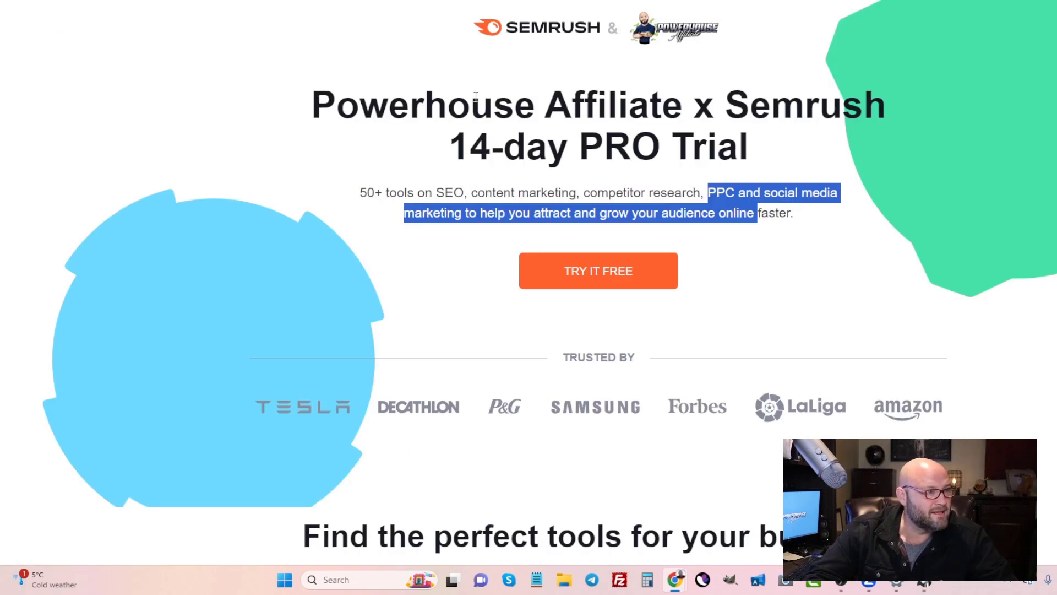
Highlight the Powerhouse Affiliate x Semrush 14-day PRO Trial heading and its tools description.
left_click(312, 74)
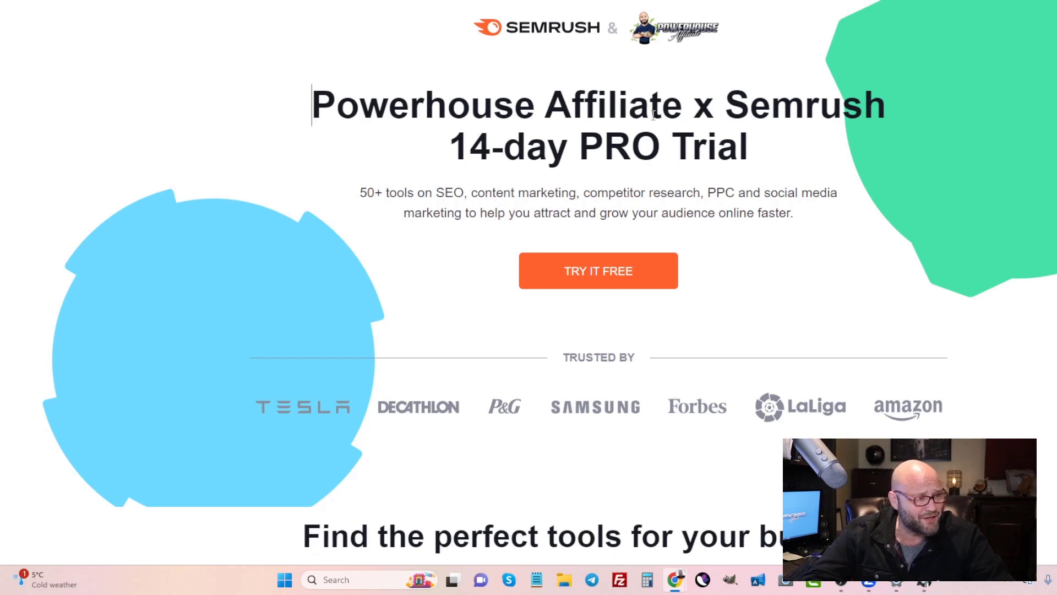
left_click_drag(447, 146, 717, 146)
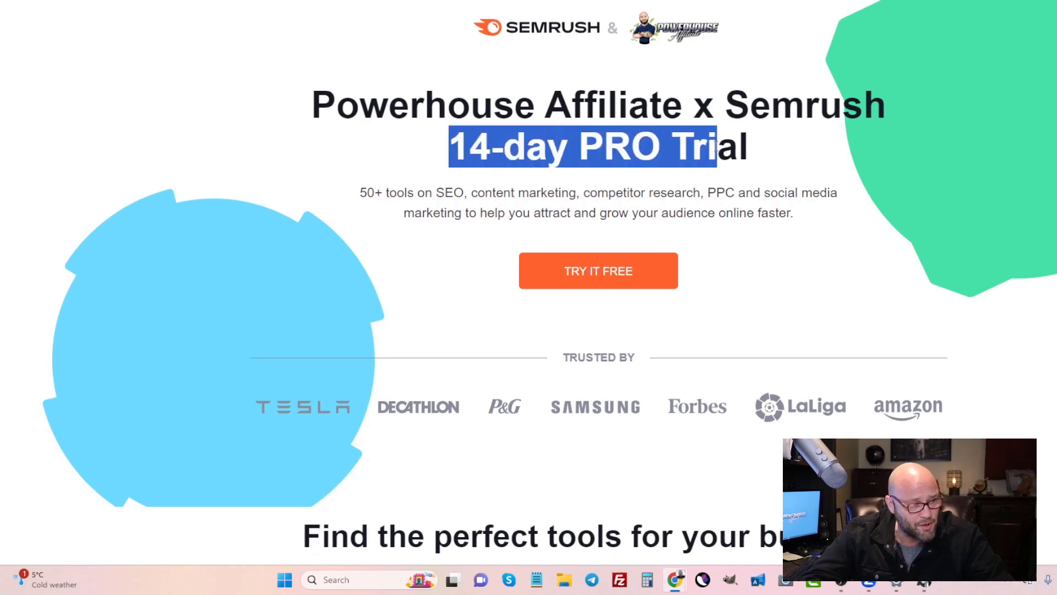
left_click(716, 146)
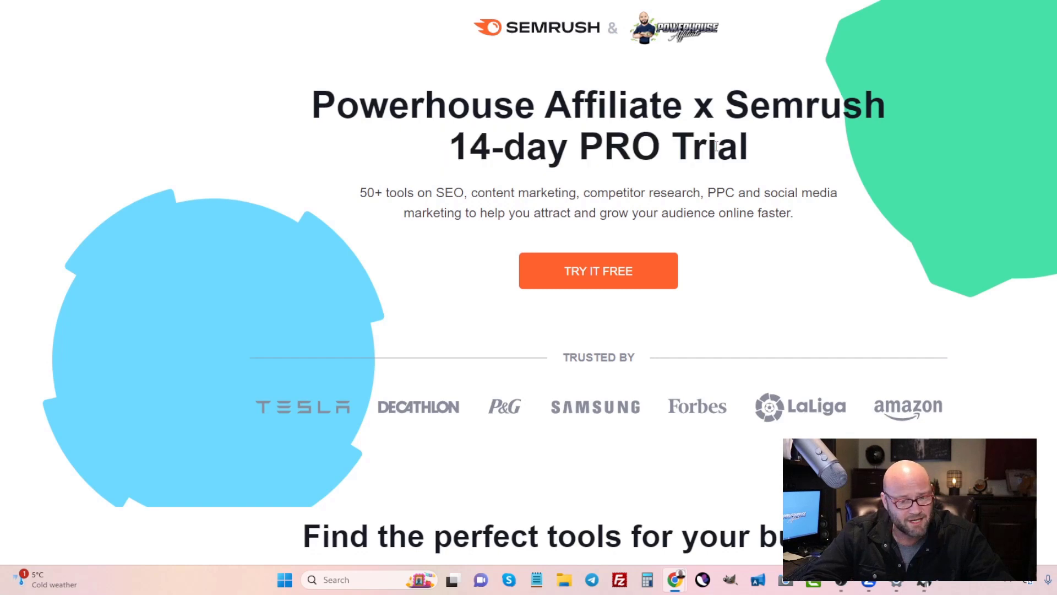
left_click_drag(716, 146, 743, 142)
left_click(384, 98)
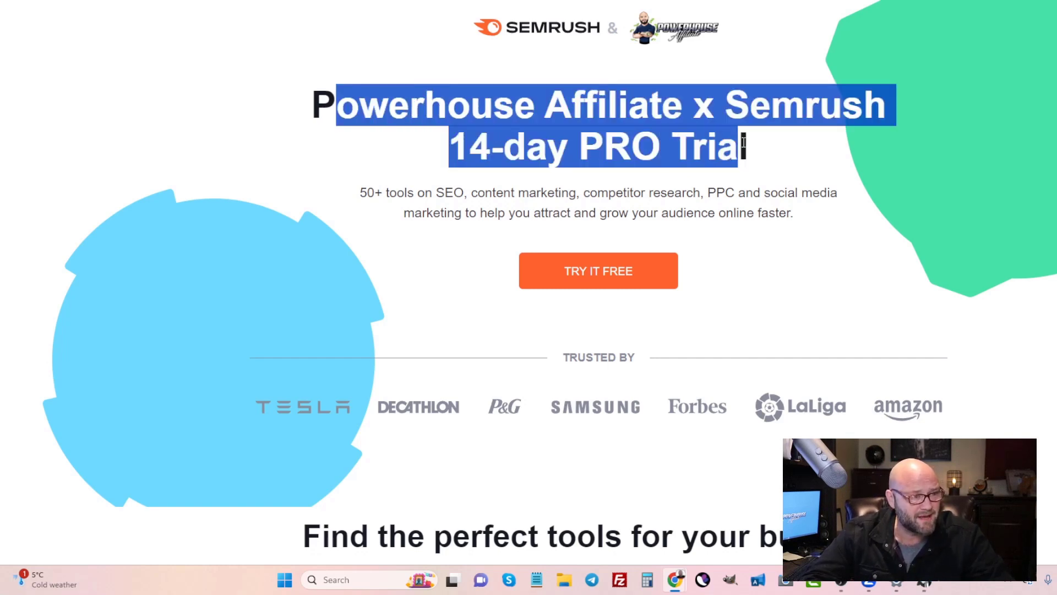
left_click(744, 142)
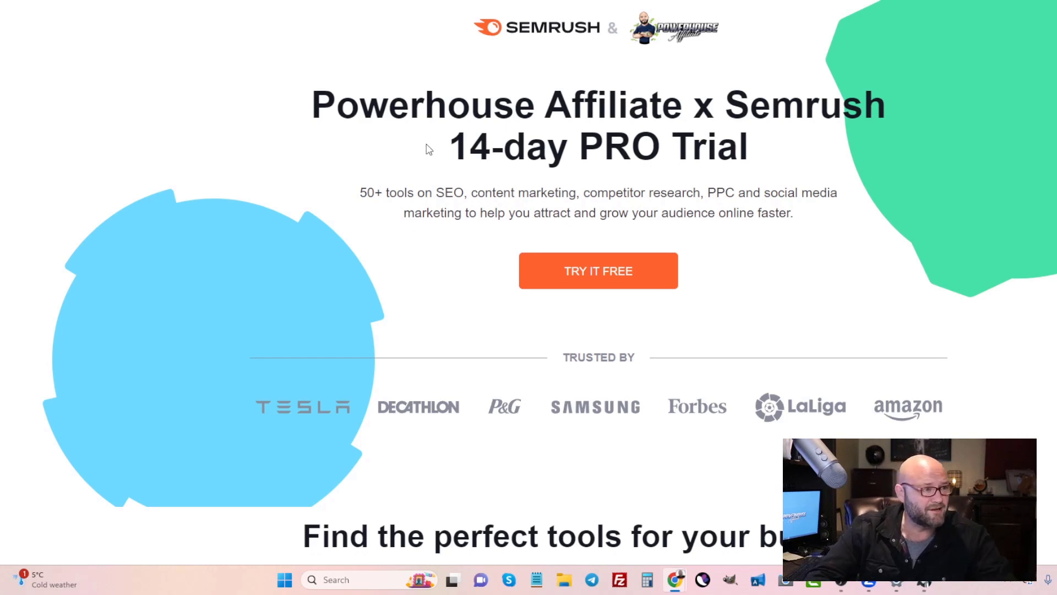
left_click_drag(464, 148, 792, 214)
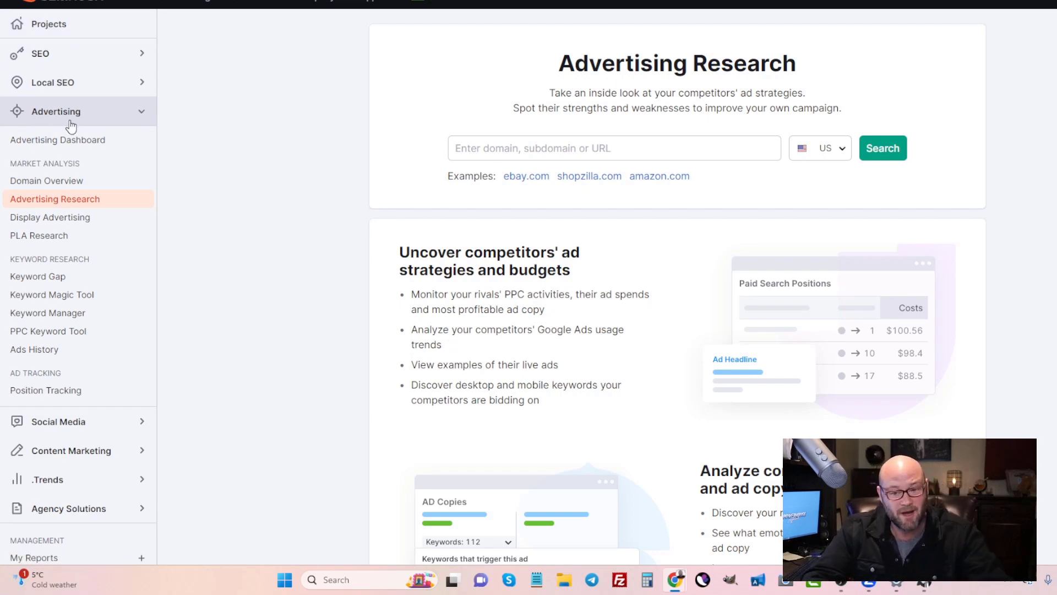
Expand the SEO and Advertising tool lists to reach Advertising Research's empty domain field, US database.
left_click(41, 55)
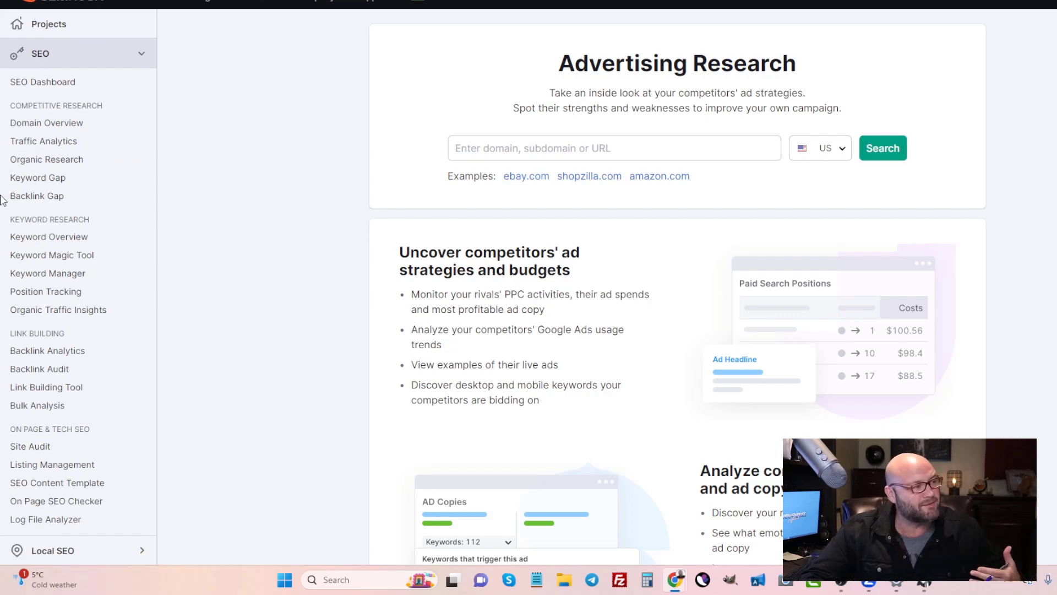
scroll(47, 188, "down", 2)
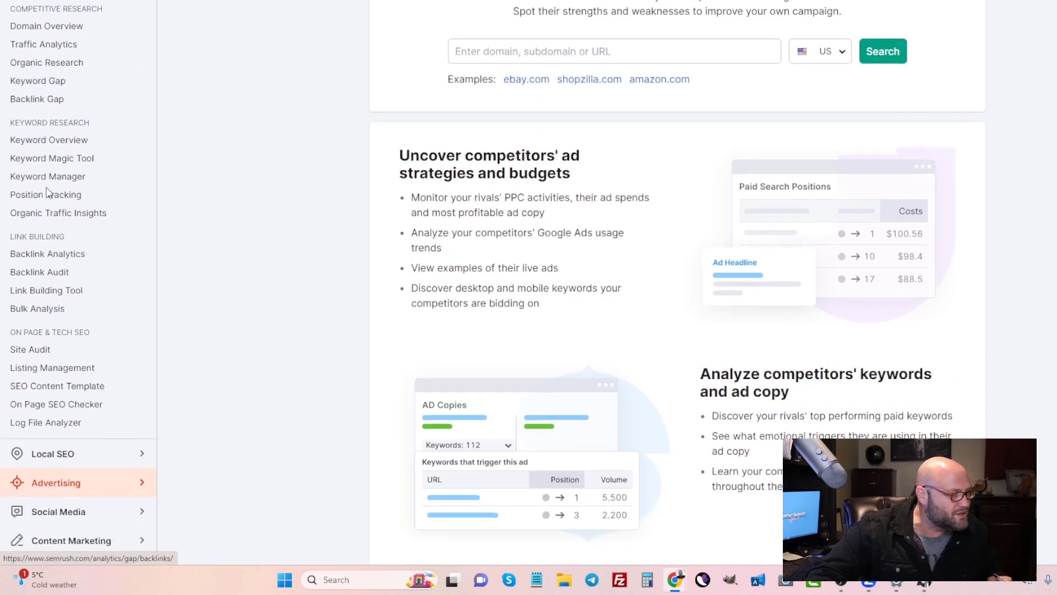
scroll(47, 193, "down", 3)
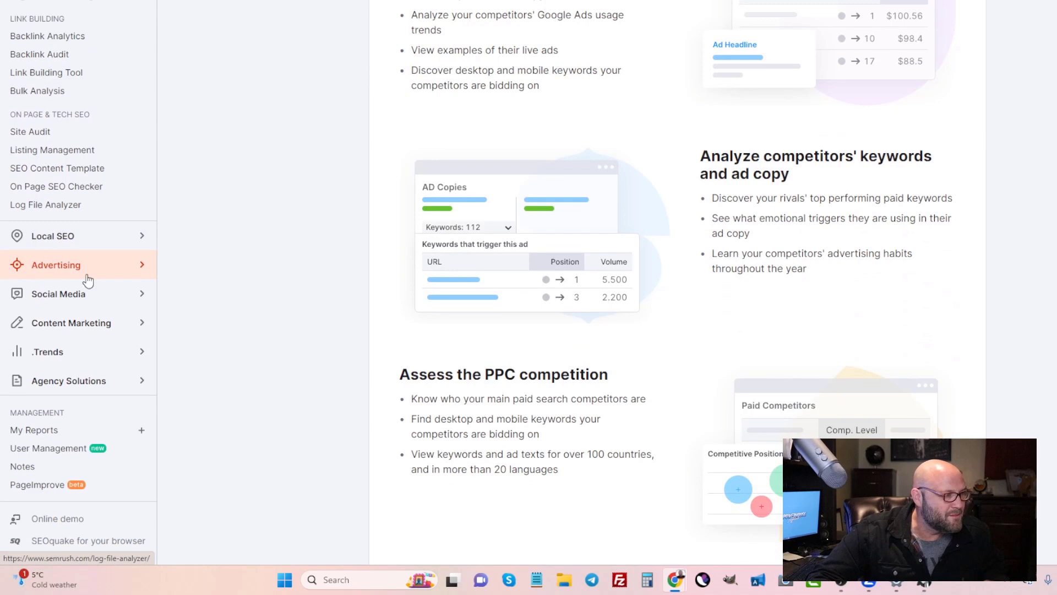
left_click(144, 269)
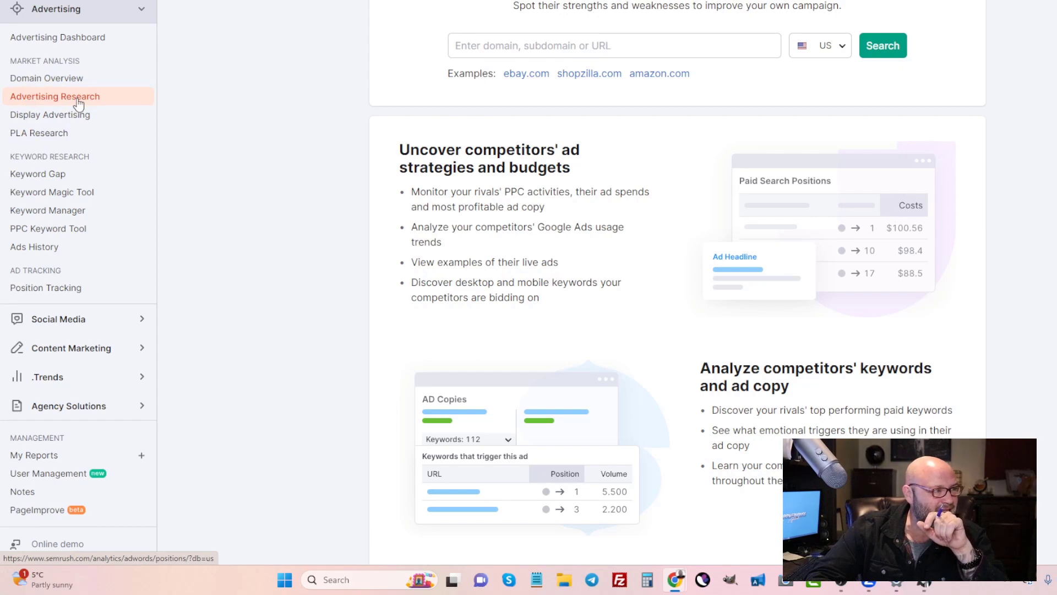
scroll(422, 96, "up", 2)
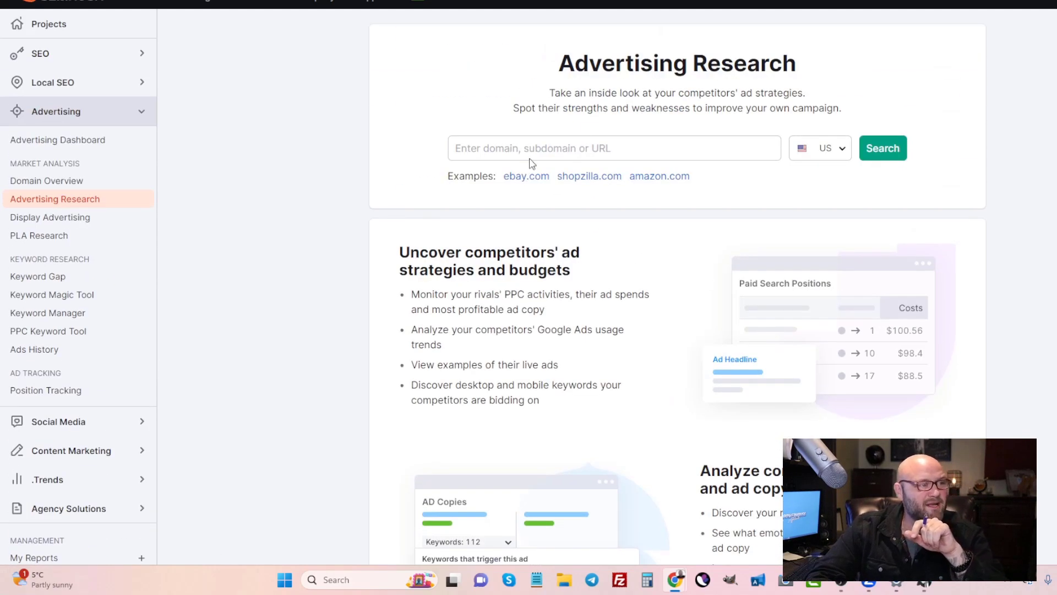
Select the competitor domain field, then return to the goketo Google results to find the advertiser.
left_click(487, 151)
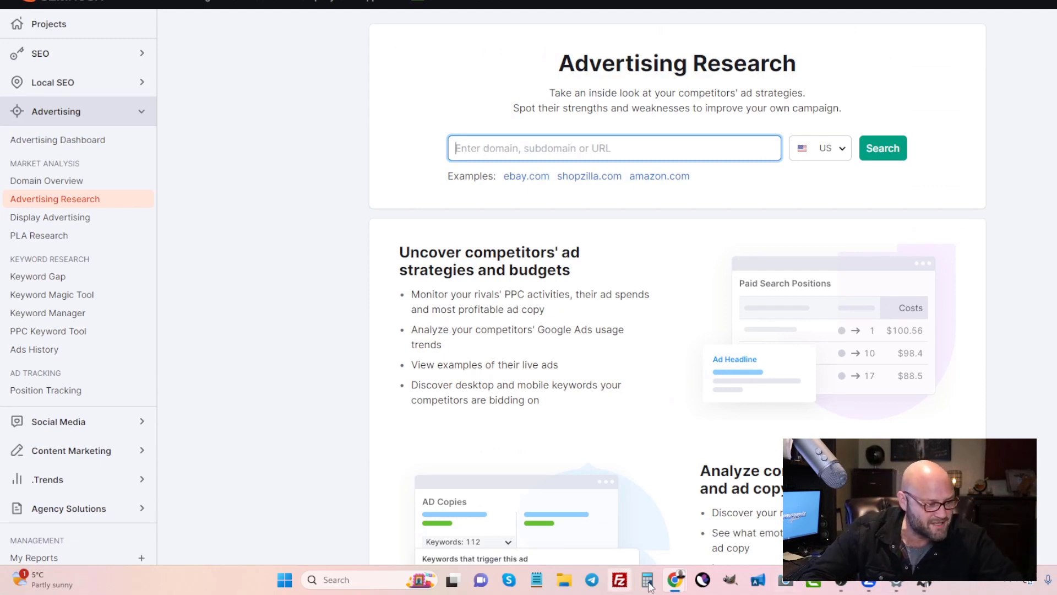
mouse_move(678, 585)
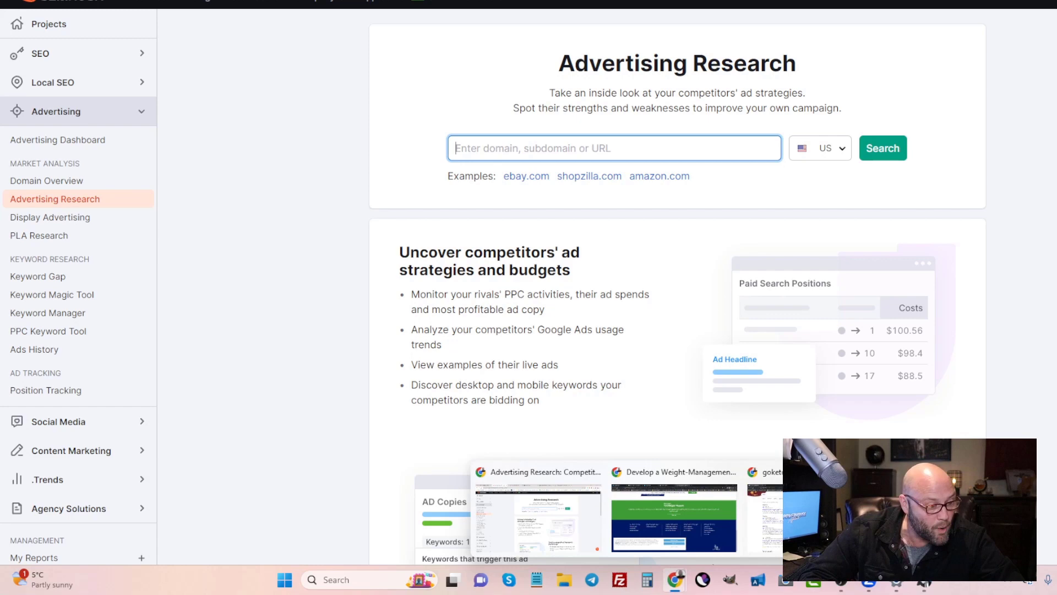
left_click(809, 512)
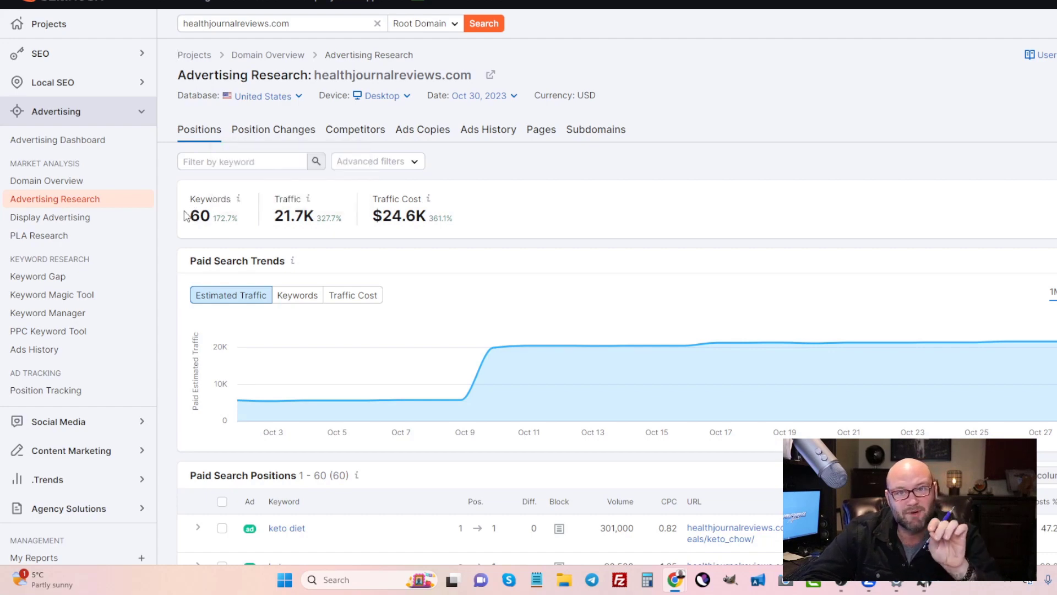
scroll(185, 216, "down", 7)
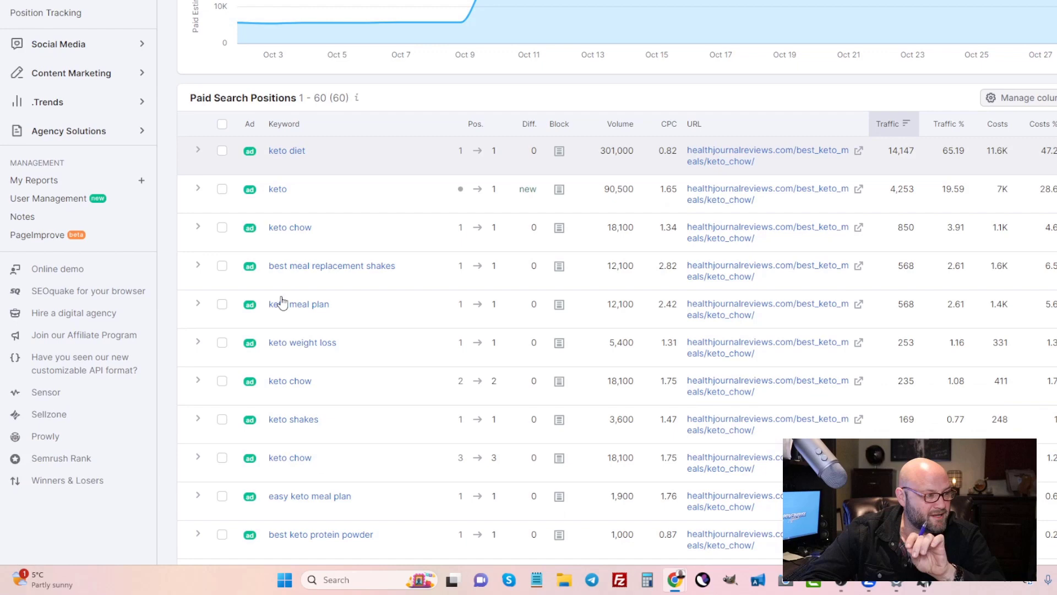
scroll(292, 209, "down", 8)
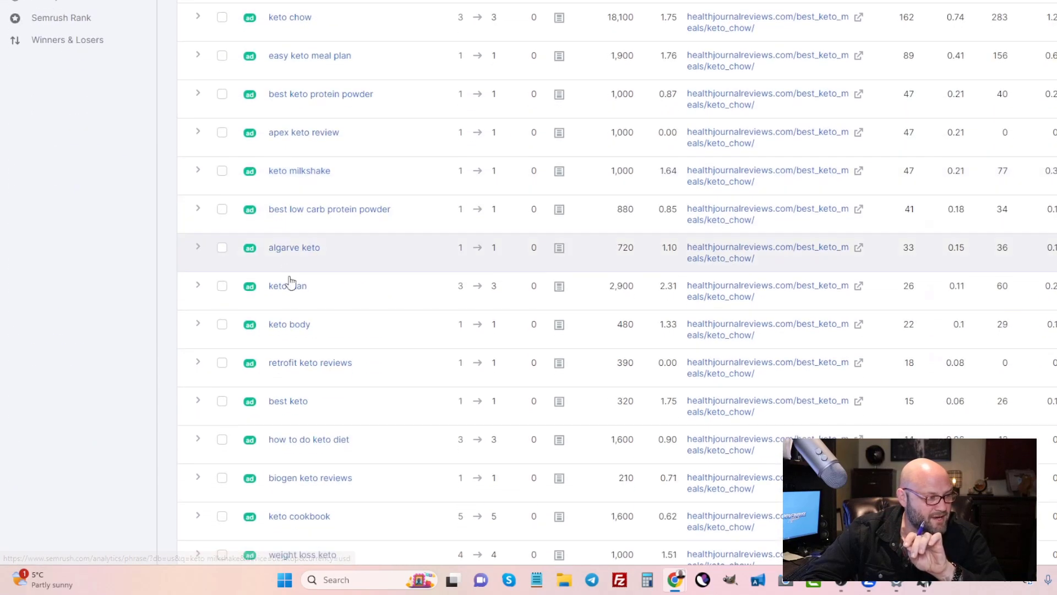
scroll(290, 280, "down", 11)
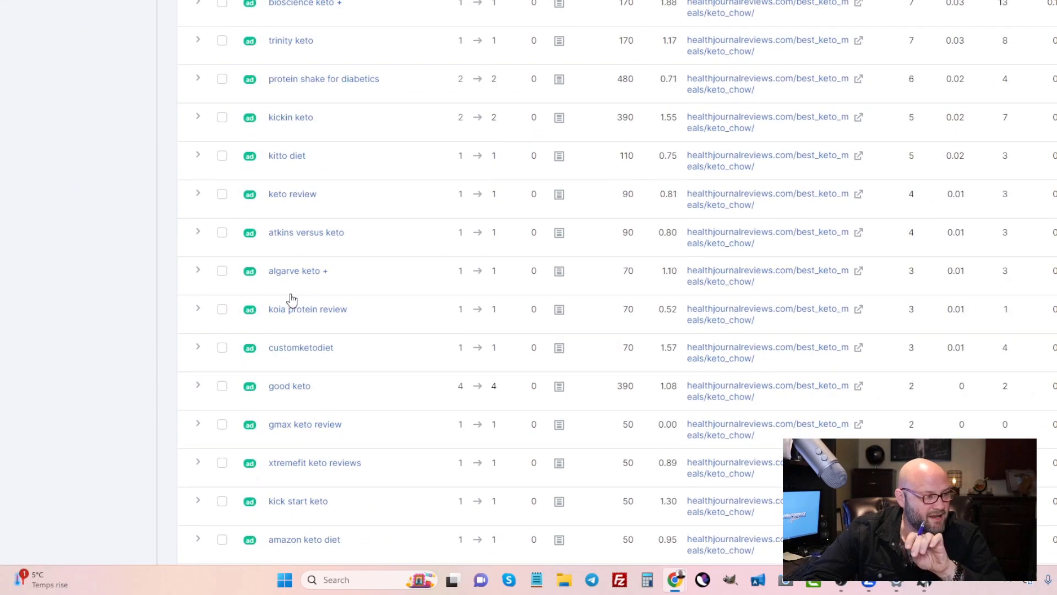
scroll(291, 300, "down", 7)
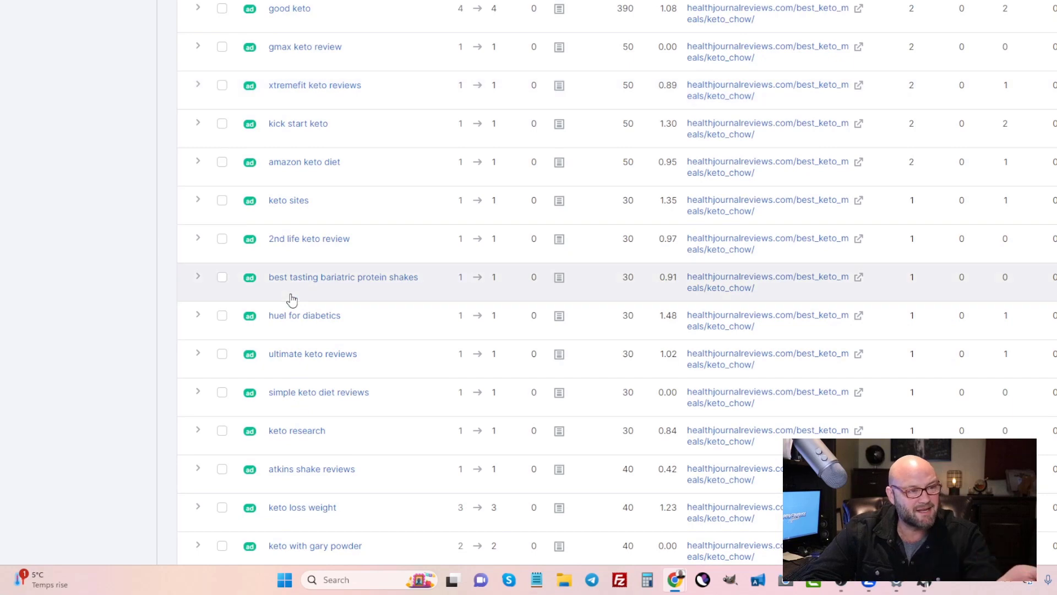
scroll(292, 300, "down", 10)
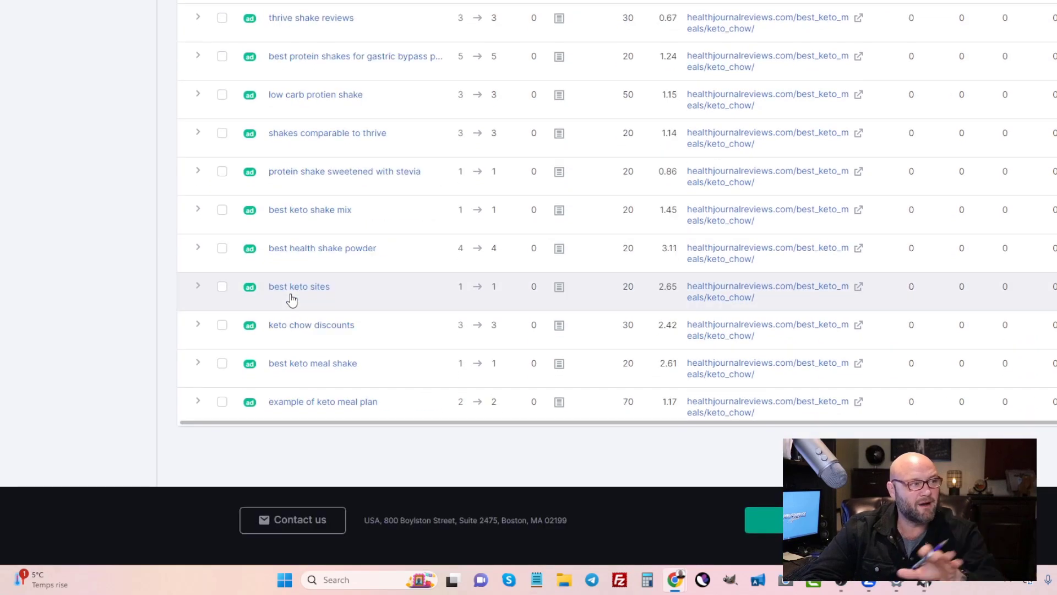
scroll(292, 300, "up", 10)
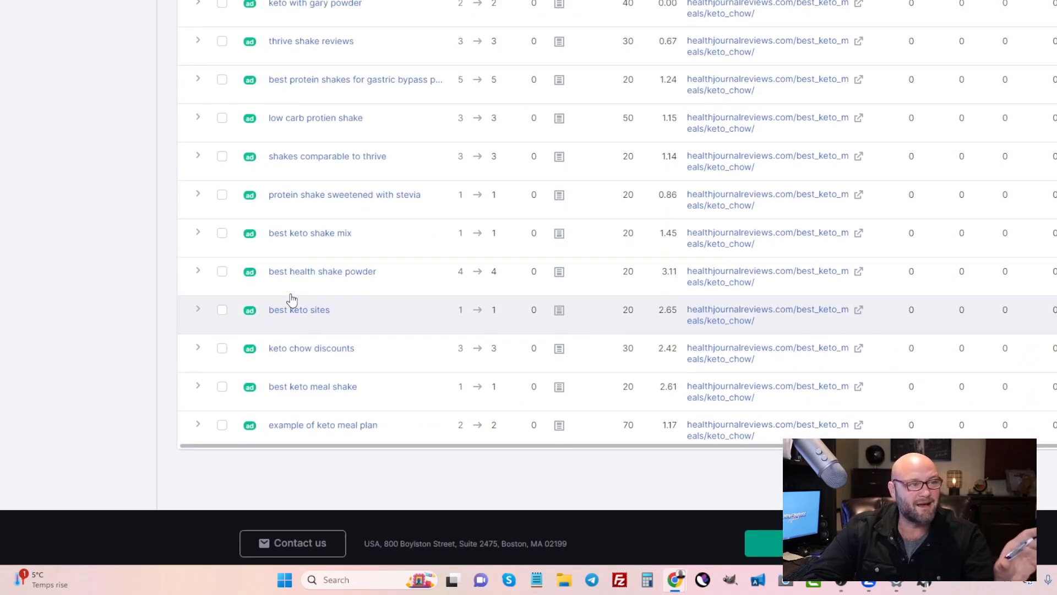
scroll(292, 301, "up", 13)
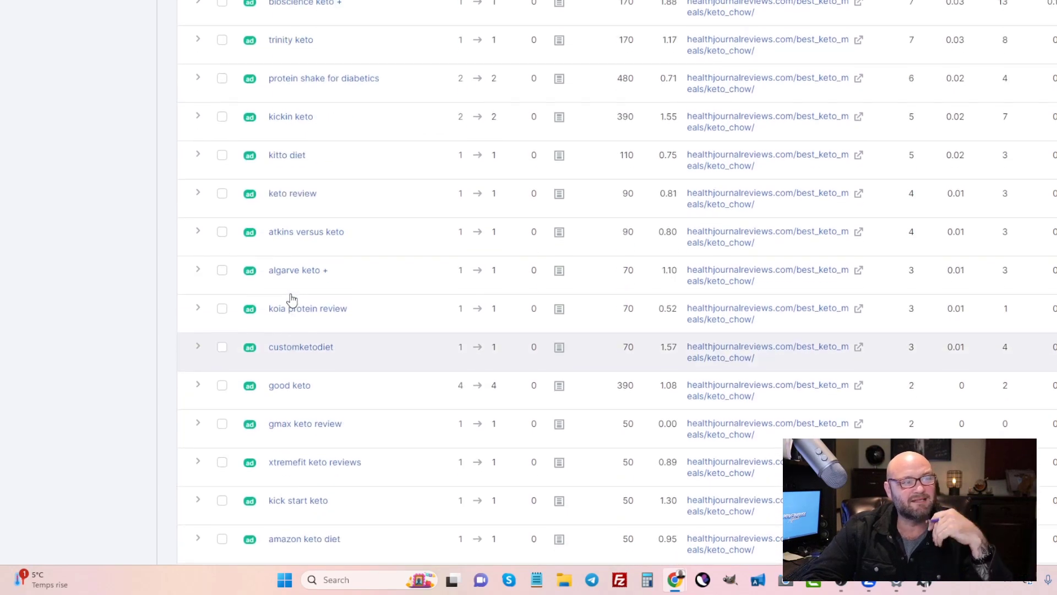
scroll(291, 300, "up", 2)
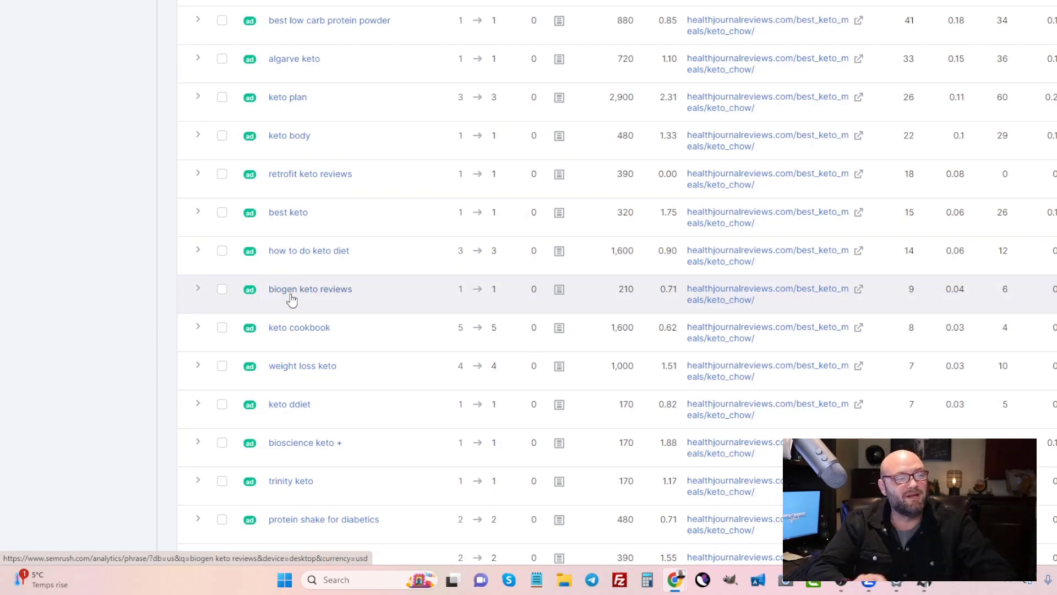
scroll(292, 299, "up", 15)
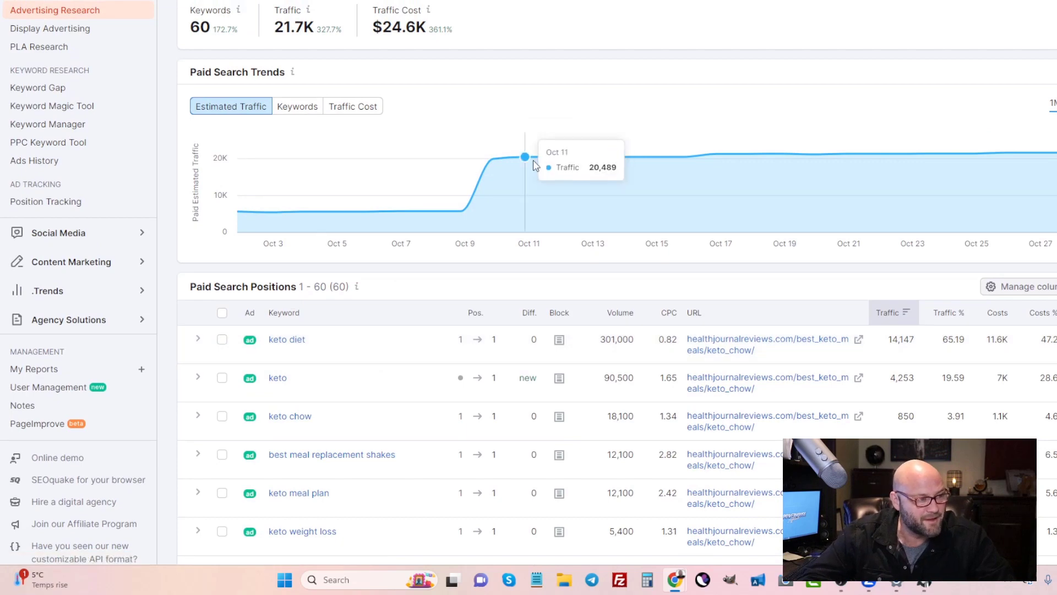
scroll(528, 182, "down", 6)
scroll(465, 201, "up", 7)
scroll(465, 200, "down", 4)
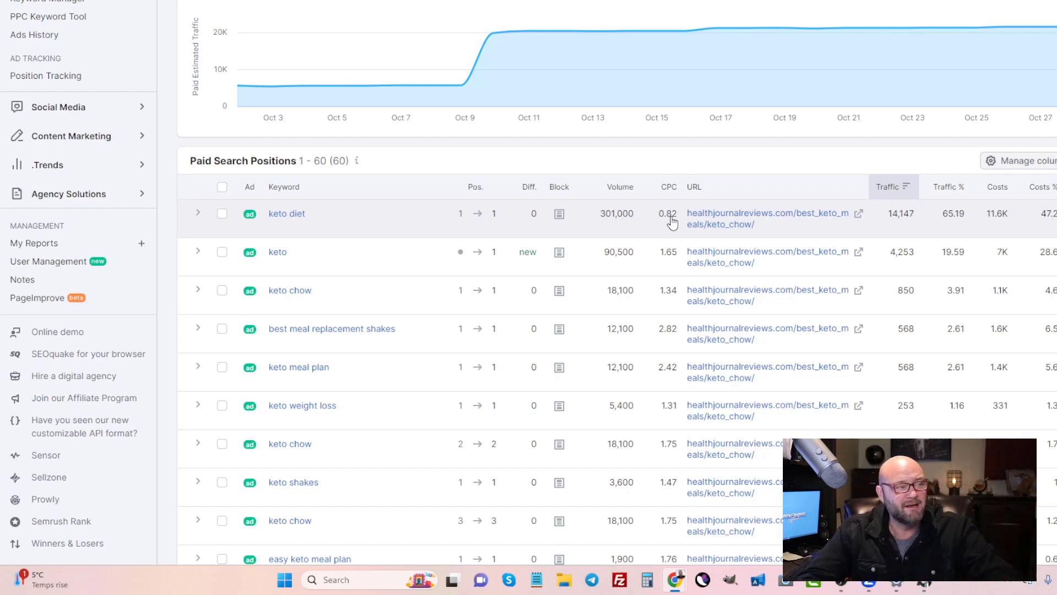
scroll(625, 234, "down", 3)
scroll(491, 355, "down", 15)
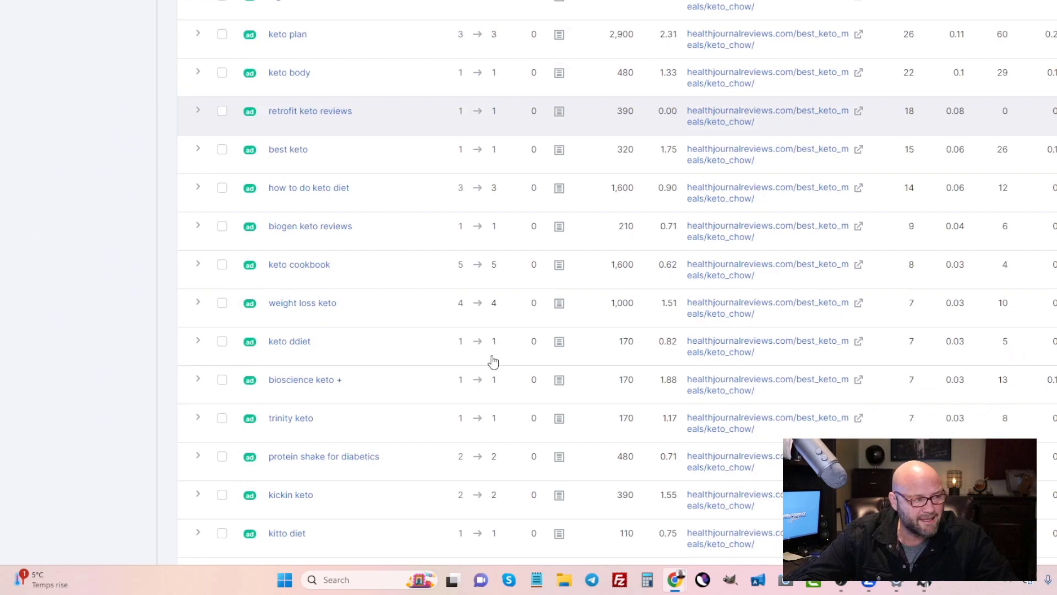
scroll(493, 361, "up", 20)
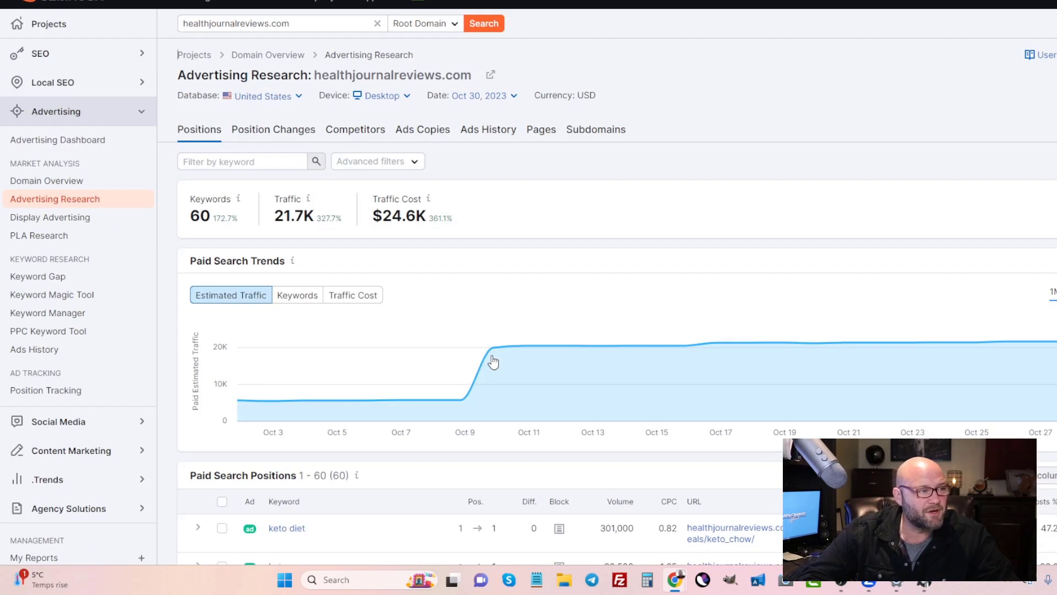
Scroll through healthjournalreviews.com's 42 ad copies on the Ads Copies tab, led by Best Keto For Beginners.
left_click(423, 134)
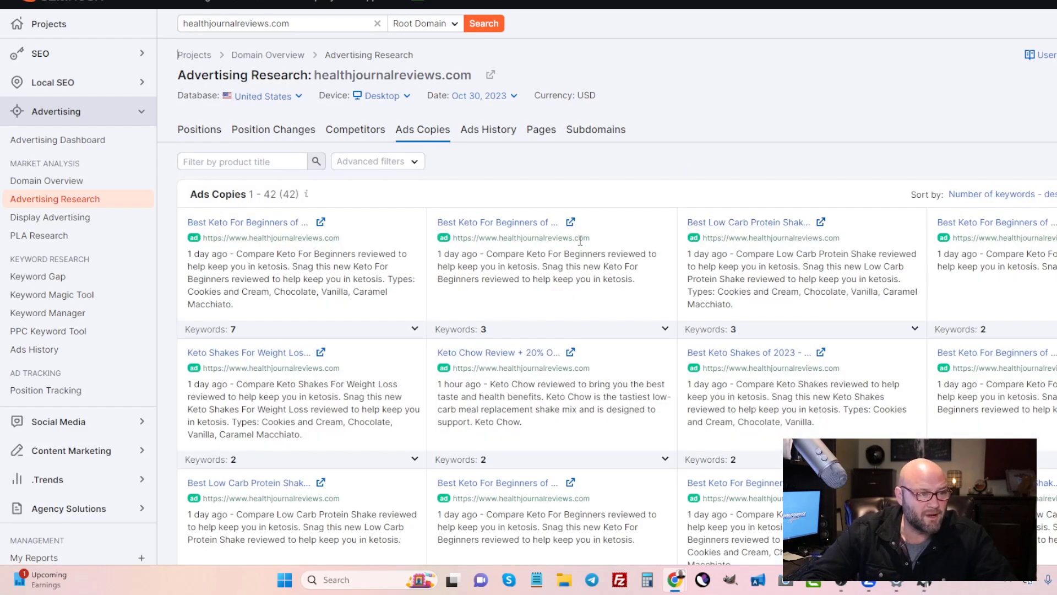
scroll(509, 234, "down", 9)
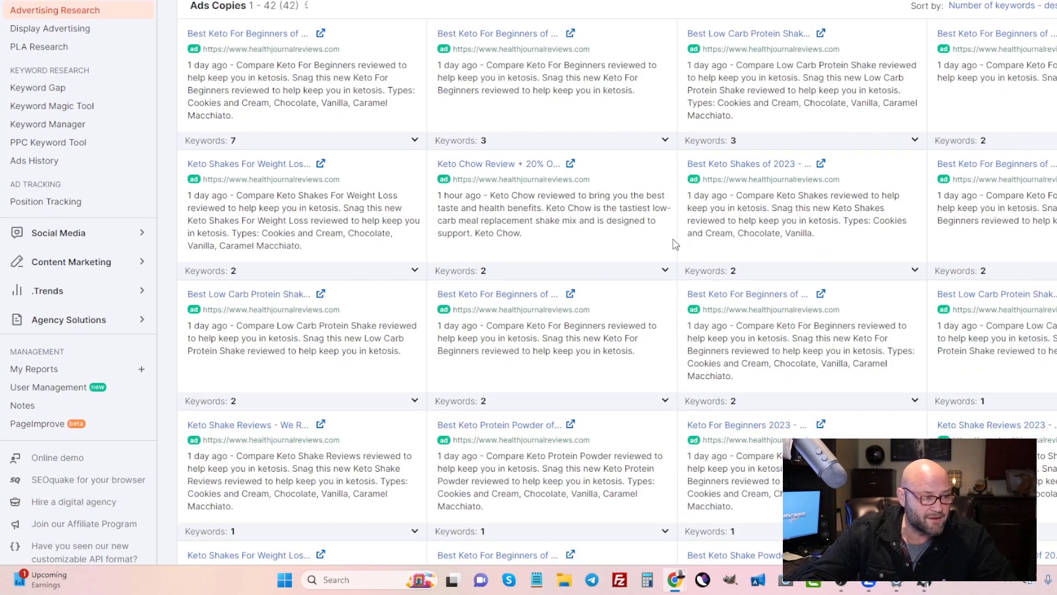
scroll(675, 244, "down", 10)
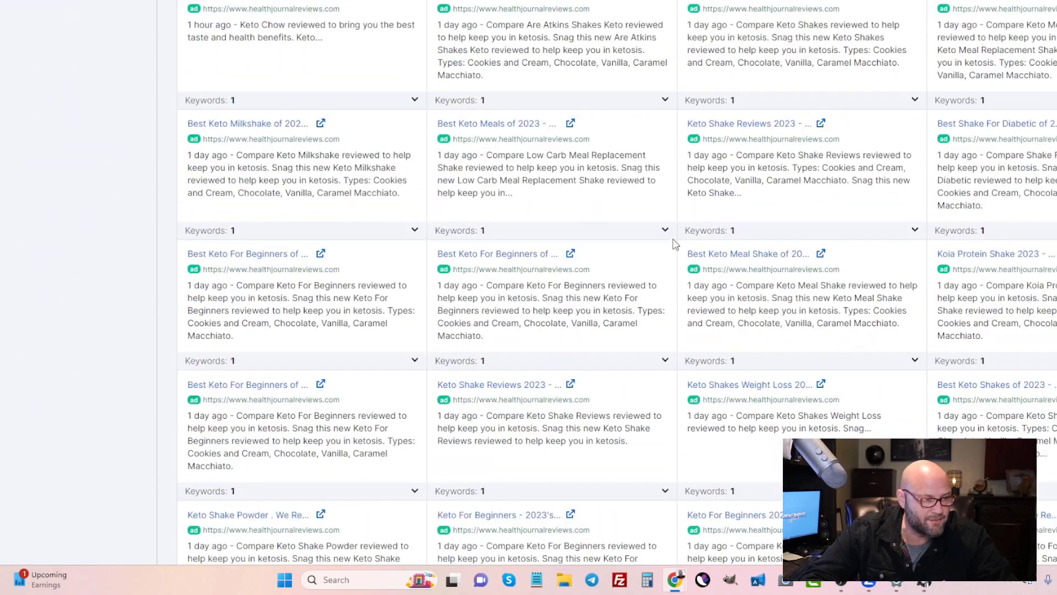
scroll(673, 243, "down", 5)
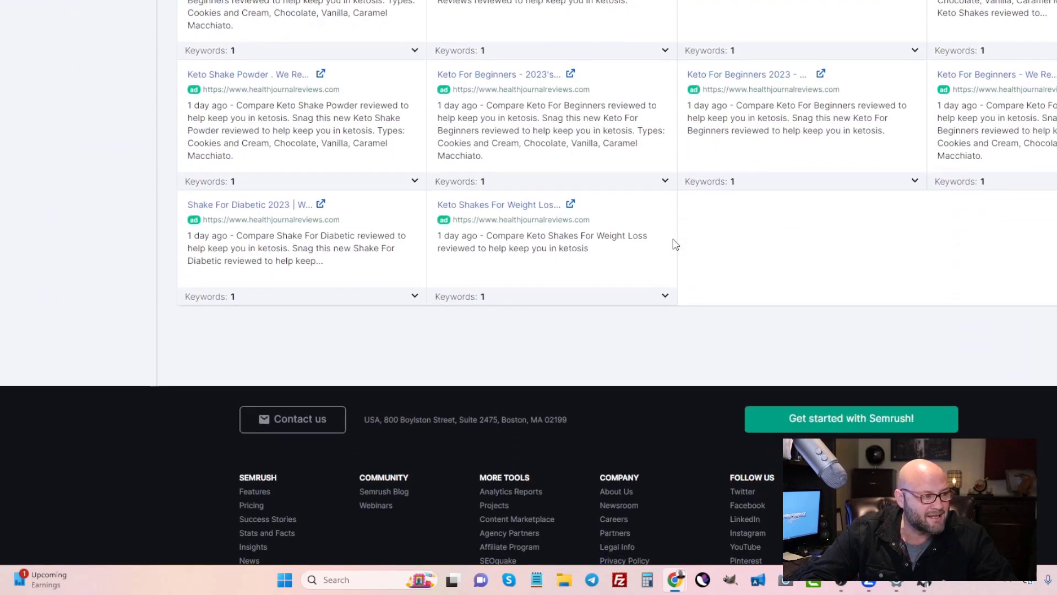
scroll(673, 243, "up", 15)
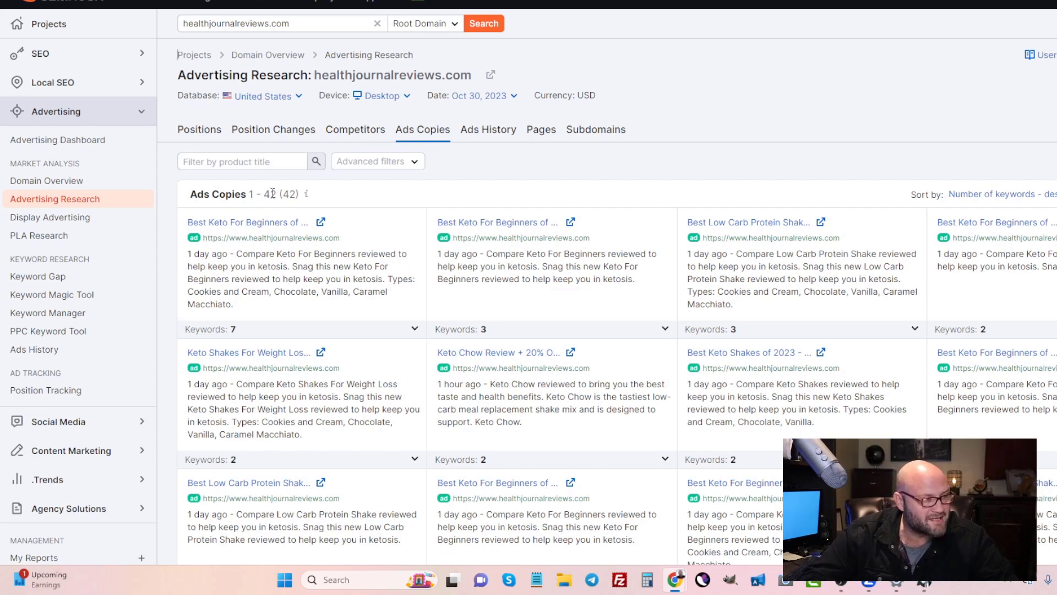
Scroll through the Ads History table's 118 keywords, led by keto chow at 33.33% coverage.
left_click(495, 135)
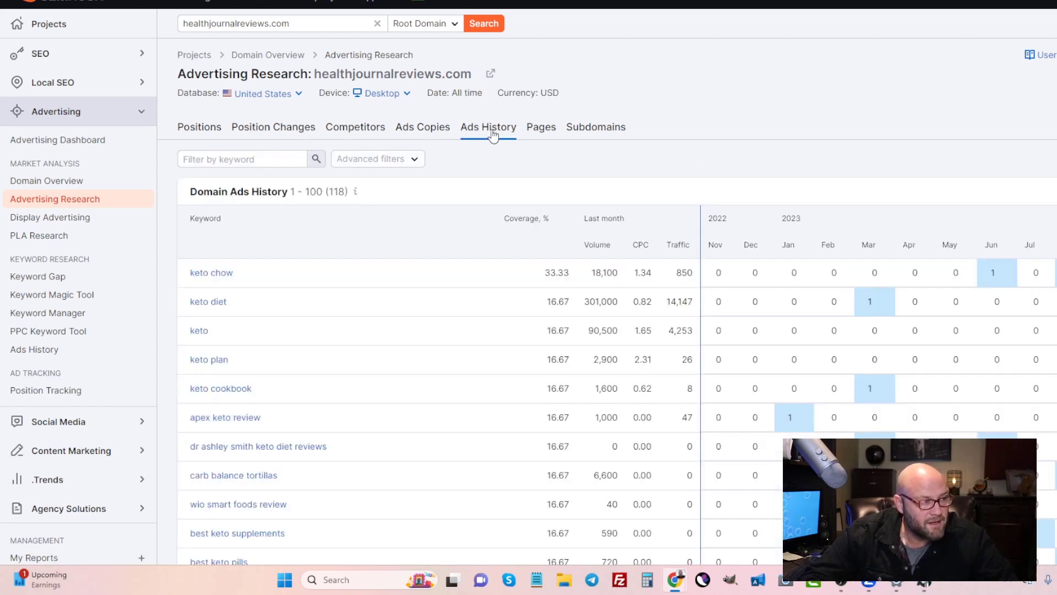
scroll(647, 223, "down", 9)
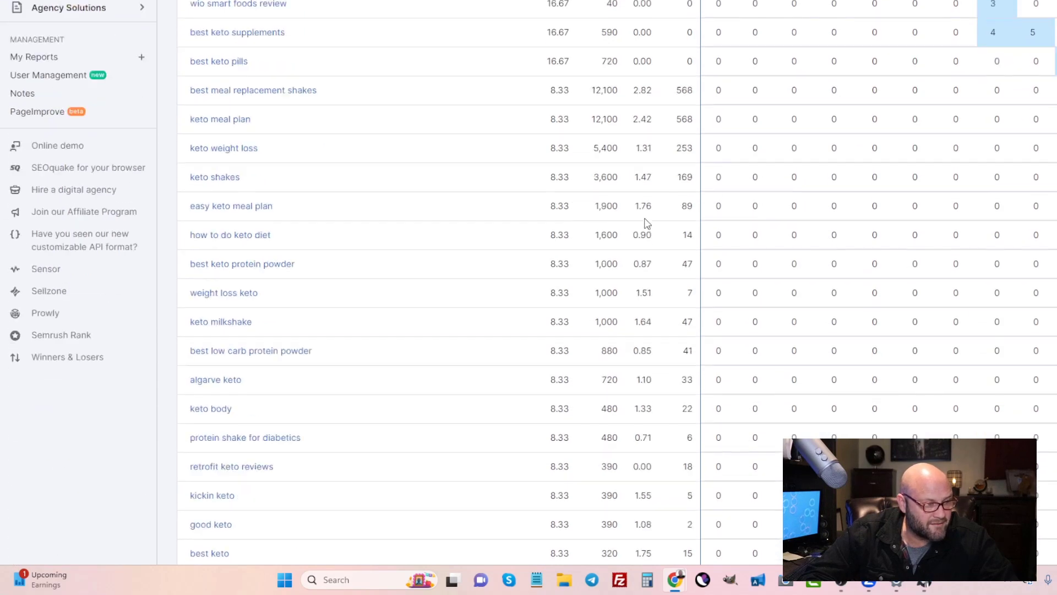
scroll(647, 223, "down", 6)
scroll(648, 222, "up", 15)
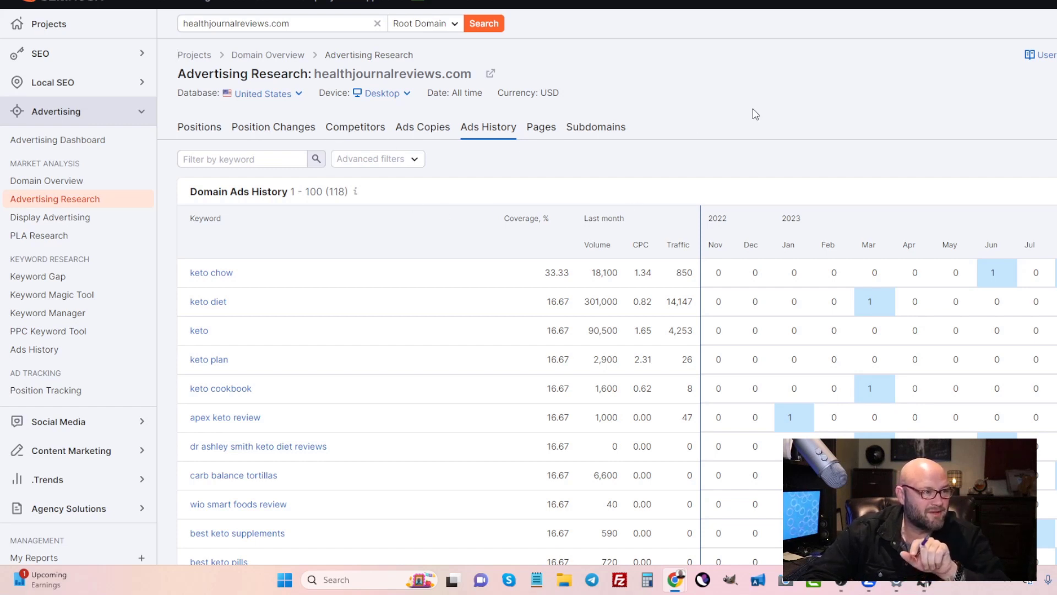
left_click(357, 132)
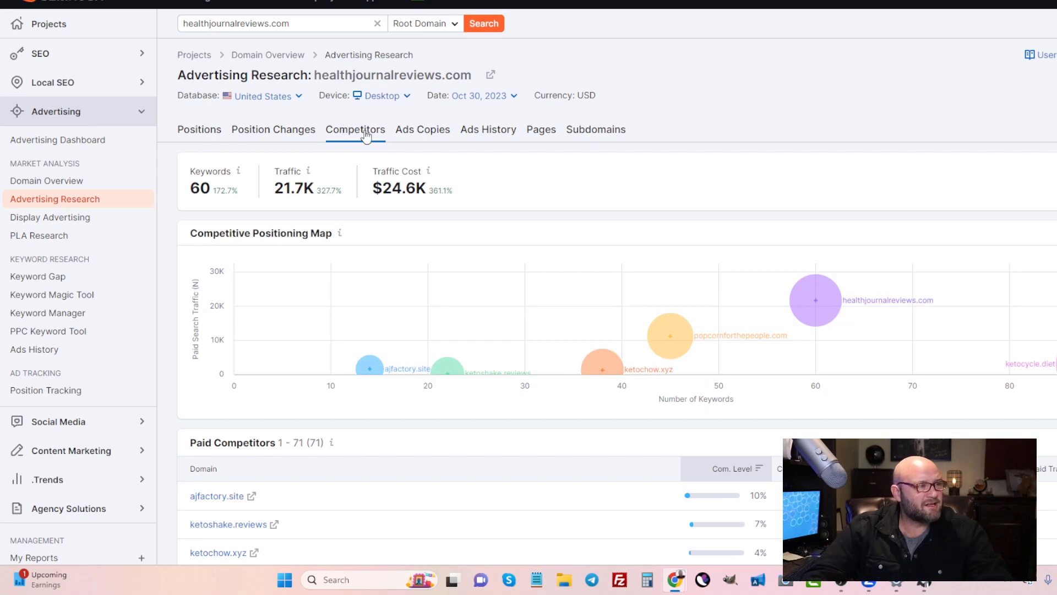
scroll(431, 149, "down", 3)
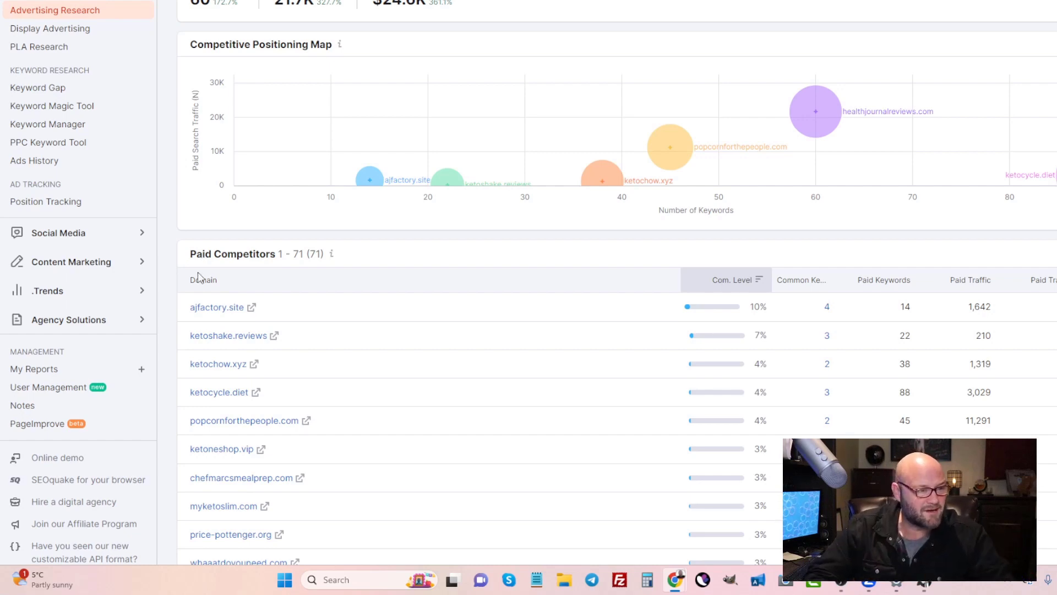
scroll(415, 262, "down", 3)
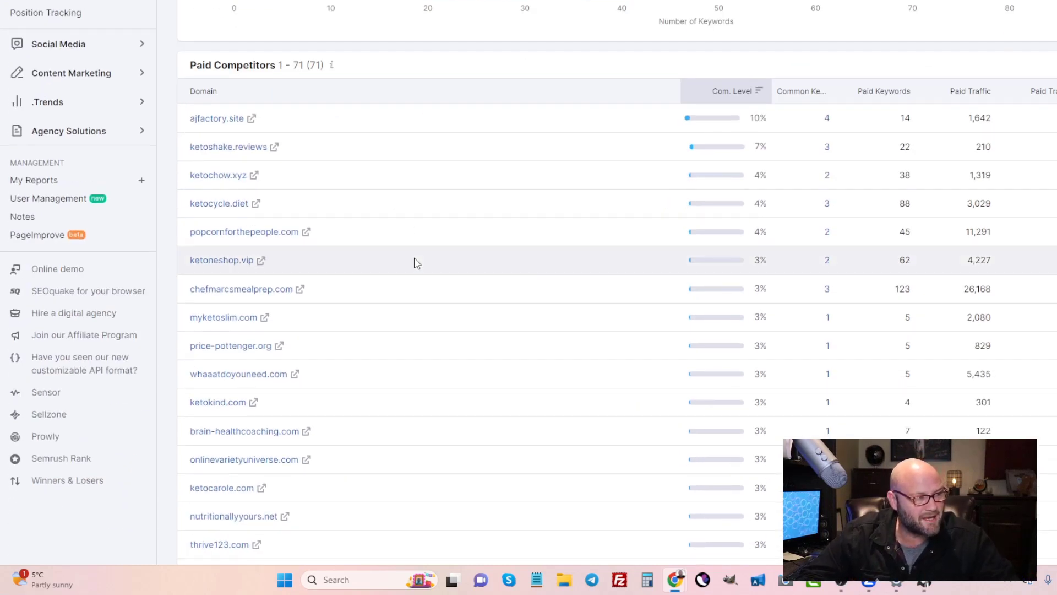
scroll(416, 263, "up", 6)
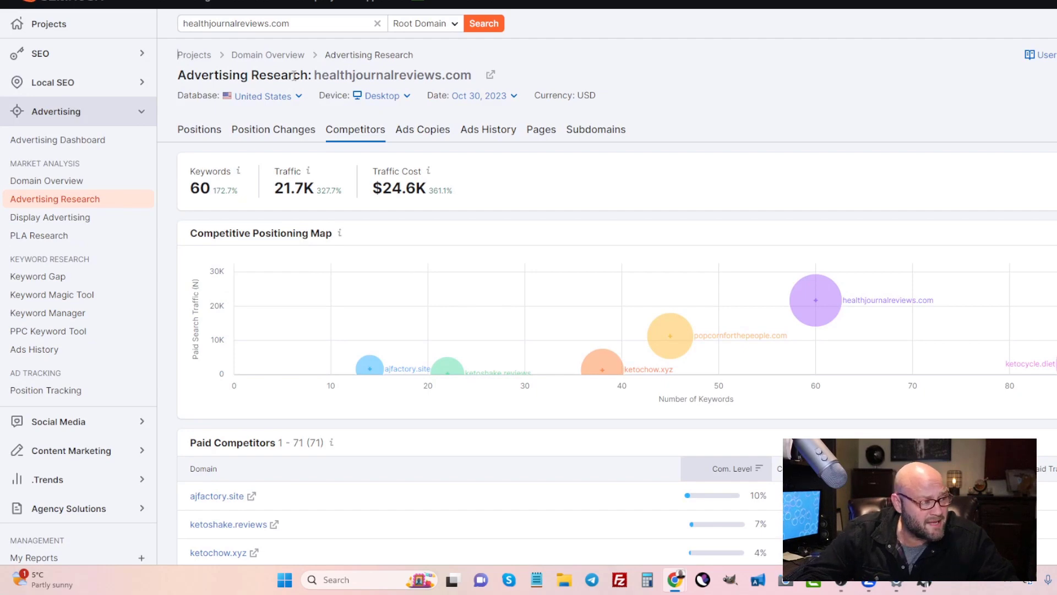
scroll(359, 302, "down", 4)
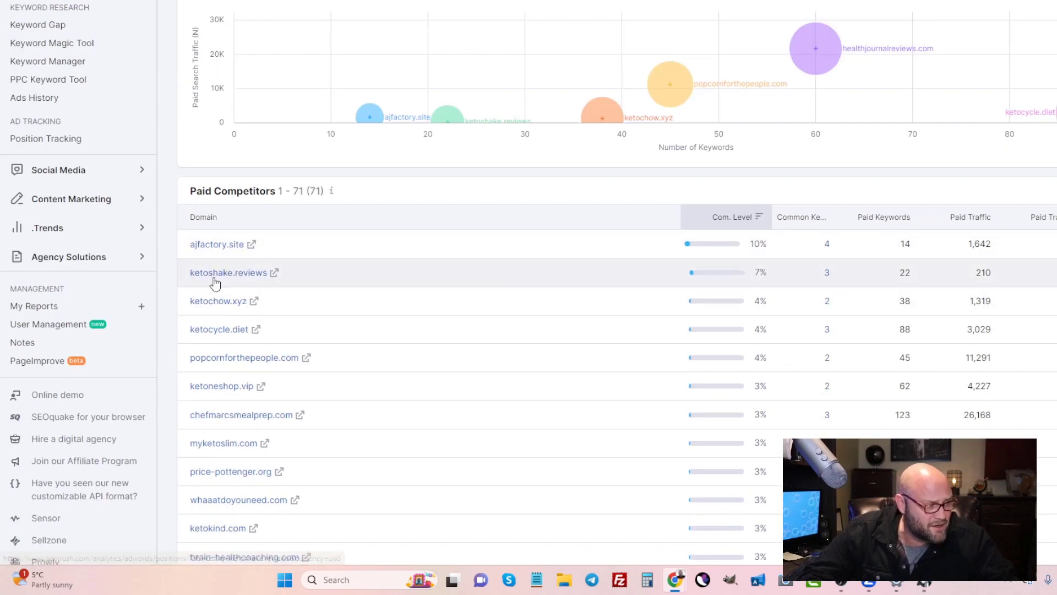
scroll(258, 282, "down", 11)
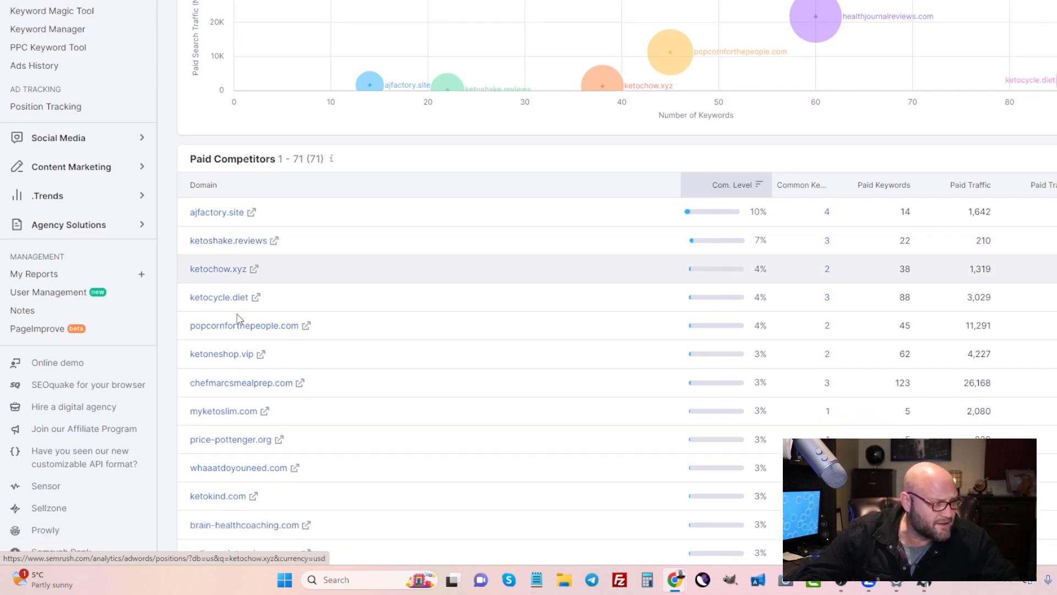
scroll(233, 329, "down", 18)
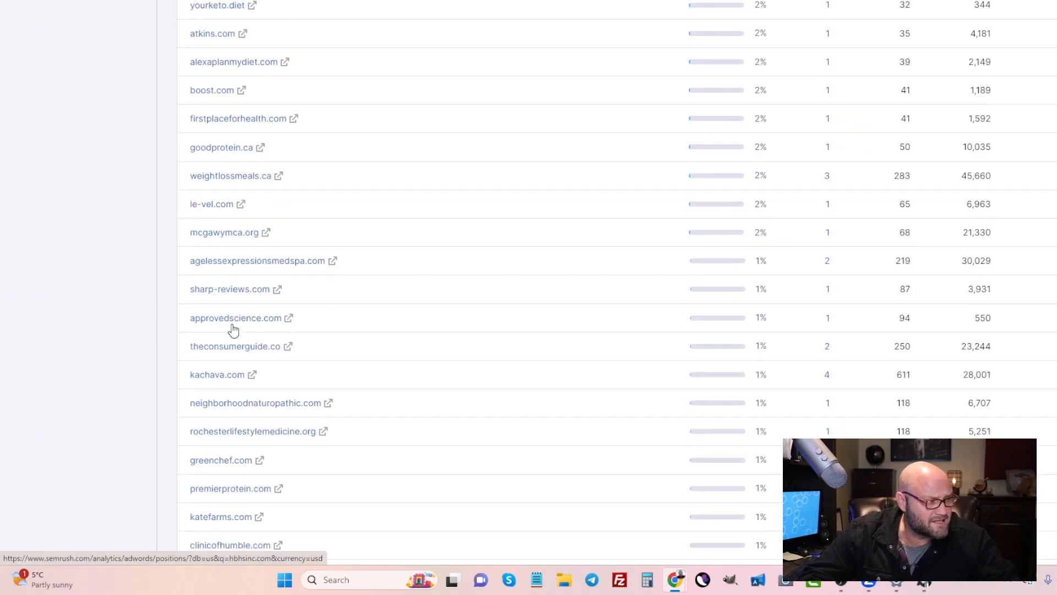
scroll(226, 333, "down", 4)
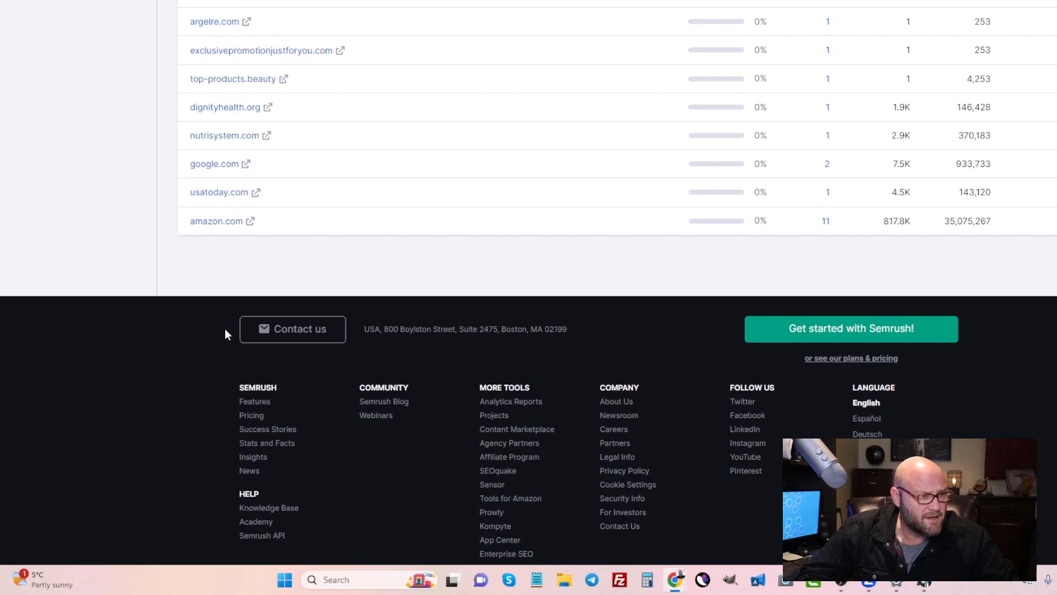
scroll(225, 330, "up", 20)
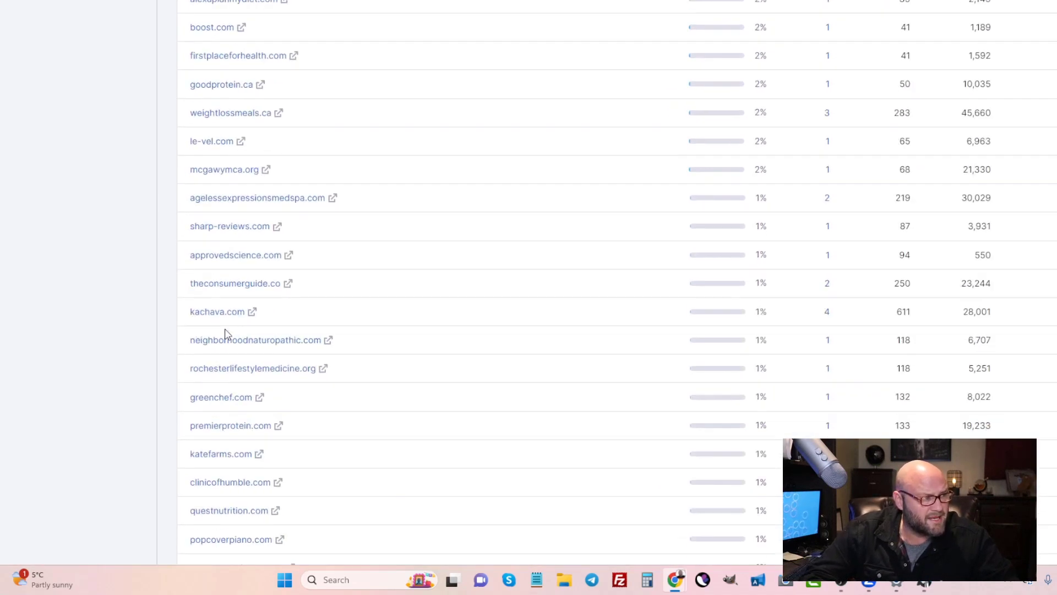
scroll(226, 333, "up", 18)
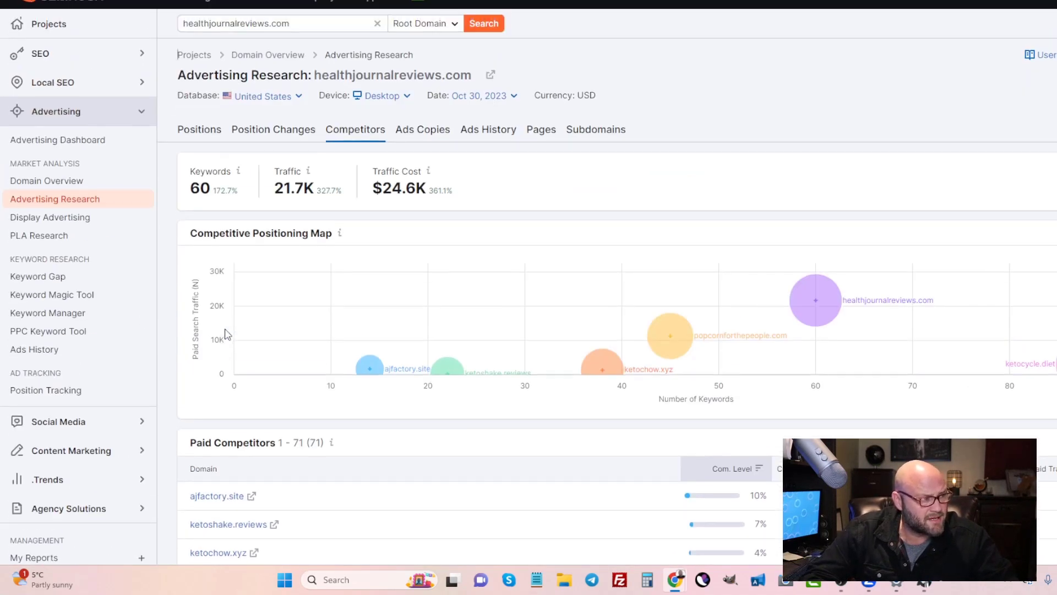
scroll(297, 213, "down", 16)
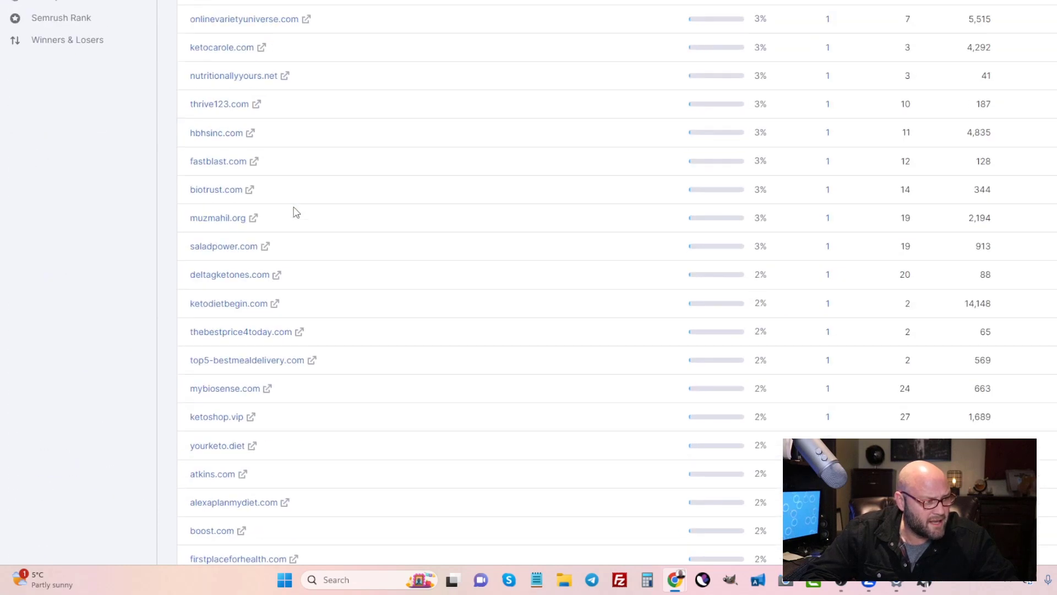
scroll(263, 322, "down", 1)
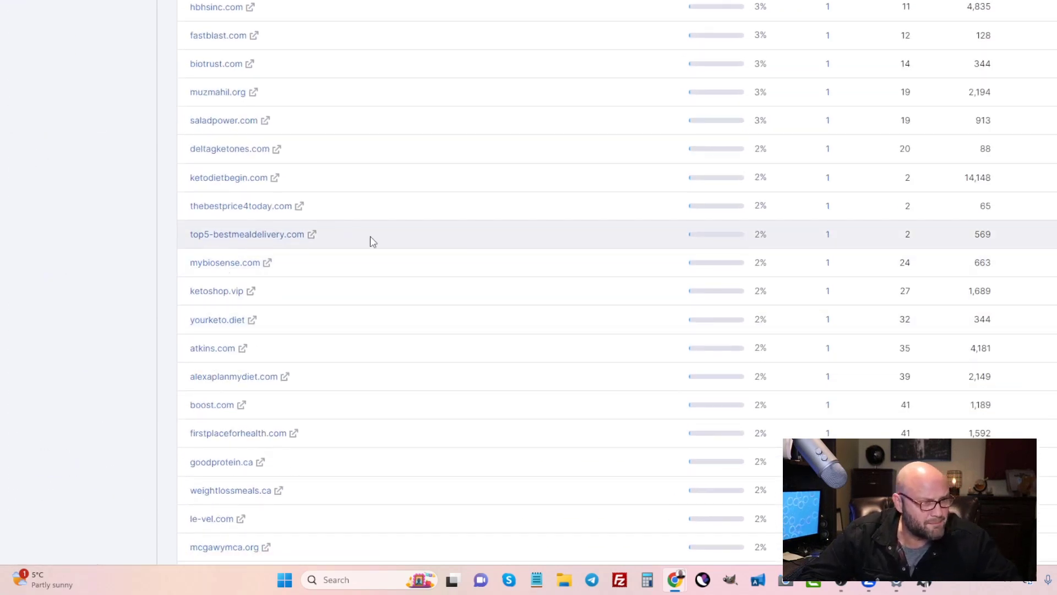
scroll(238, 350, "up", 2)
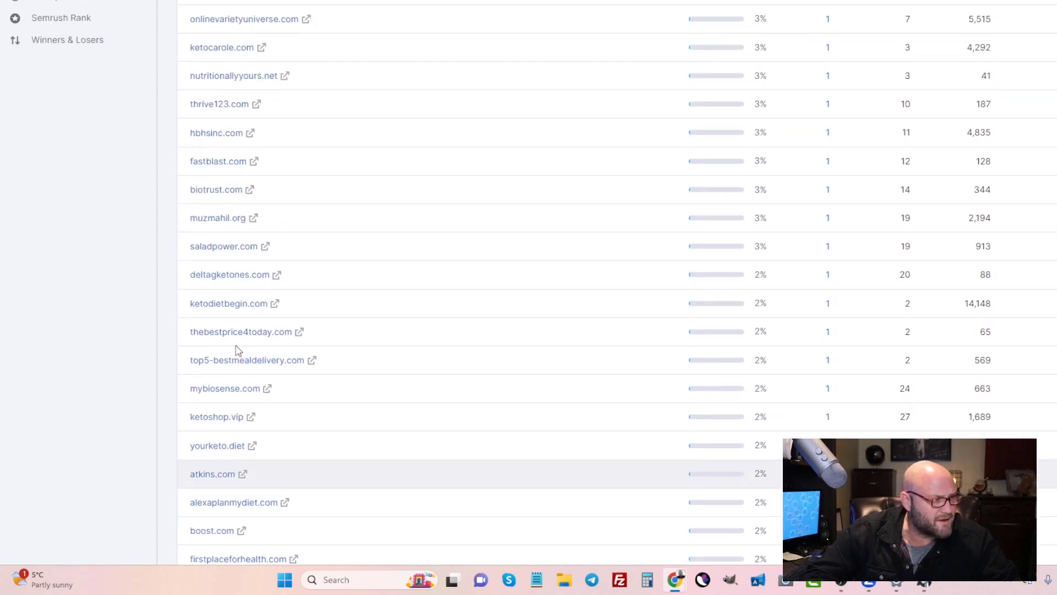
View top5-bestmealdelivery.com's Paid Search Positions and open its gshakes landing page in a new tab.
left_click(238, 362)
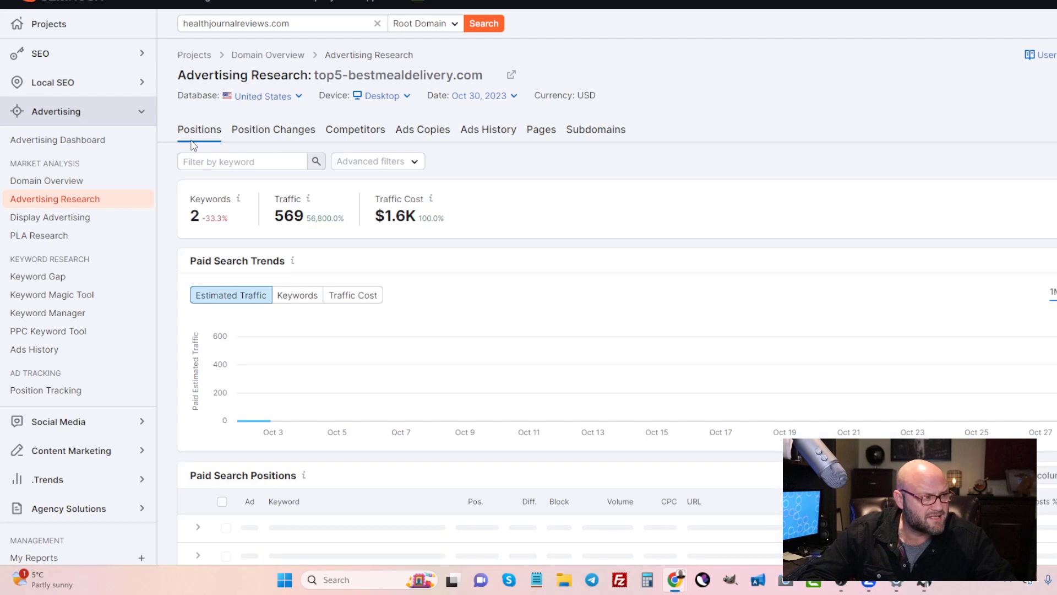
scroll(276, 363, "down", 2)
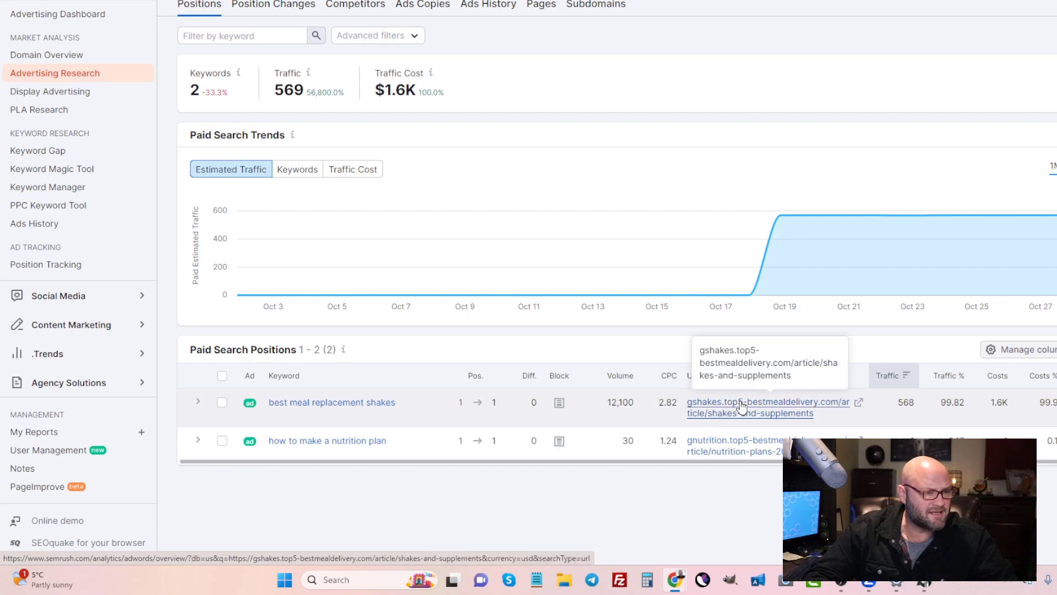
left_click(859, 403)
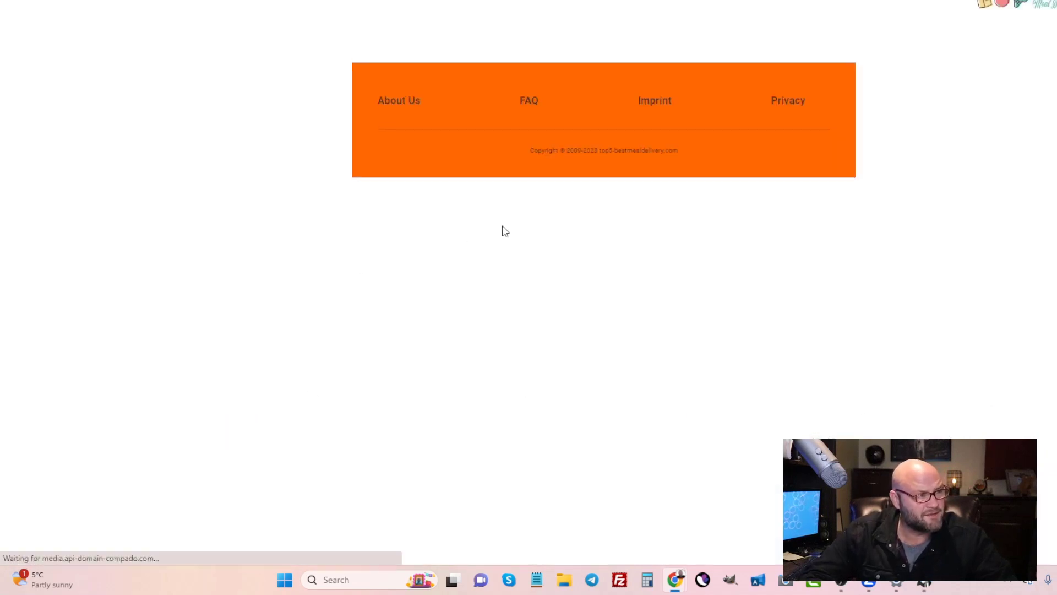
Scroll through the top5-bestmealdelivery.com shakes and supplements guide and back up.
scroll(628, 196, "down", 2)
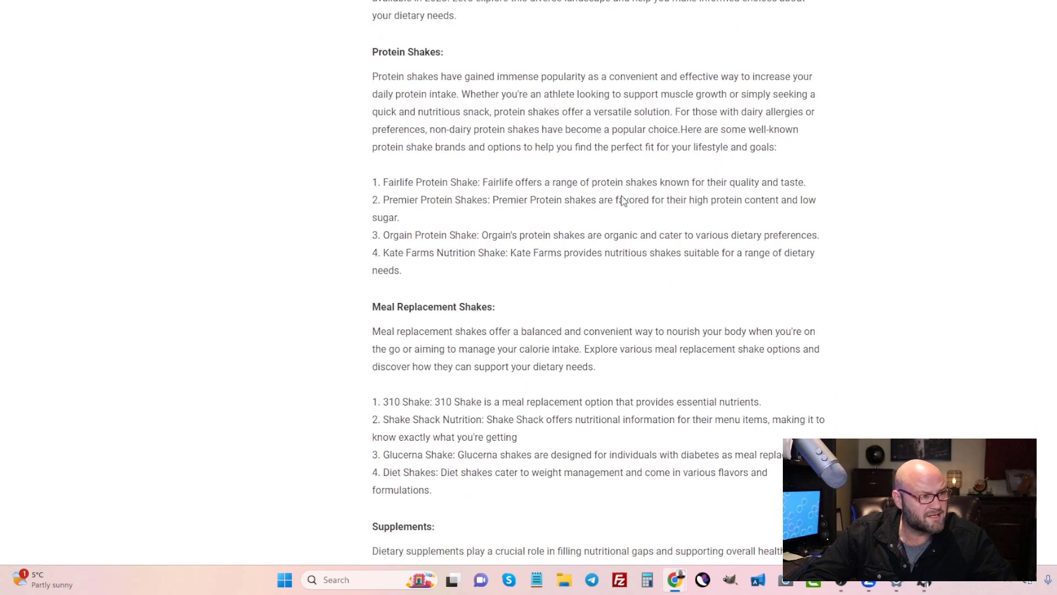
scroll(622, 201, "down", 15)
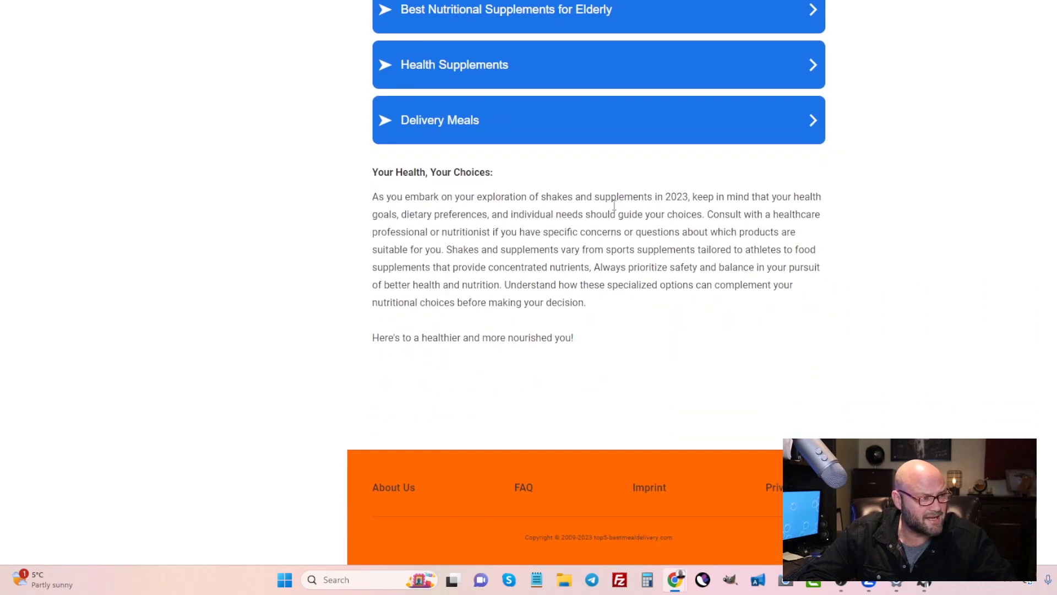
scroll(589, 300, "up", 15)
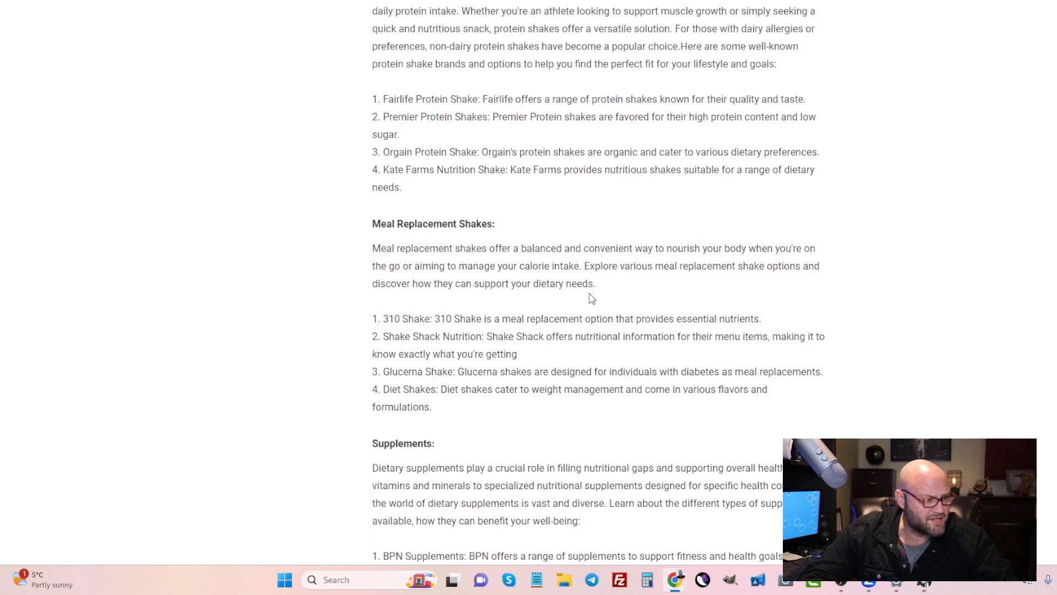
scroll(591, 298, "up", 10)
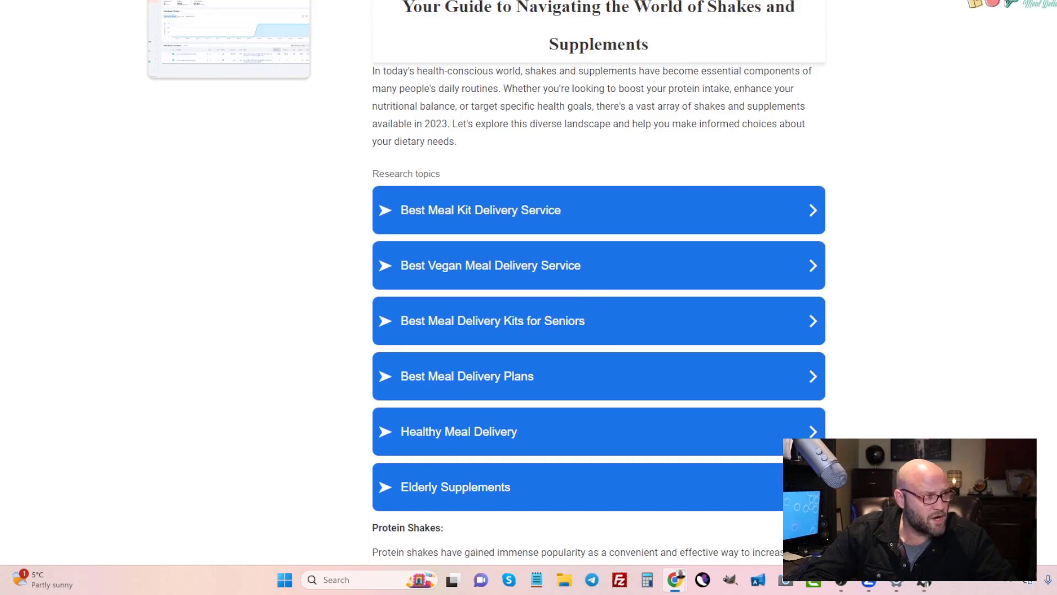
Back in Semrush, review top5-bestmealdelivery.com's eight paid competitors, then healthjournalreviews.com's 71.
key("ctrl+Tab")
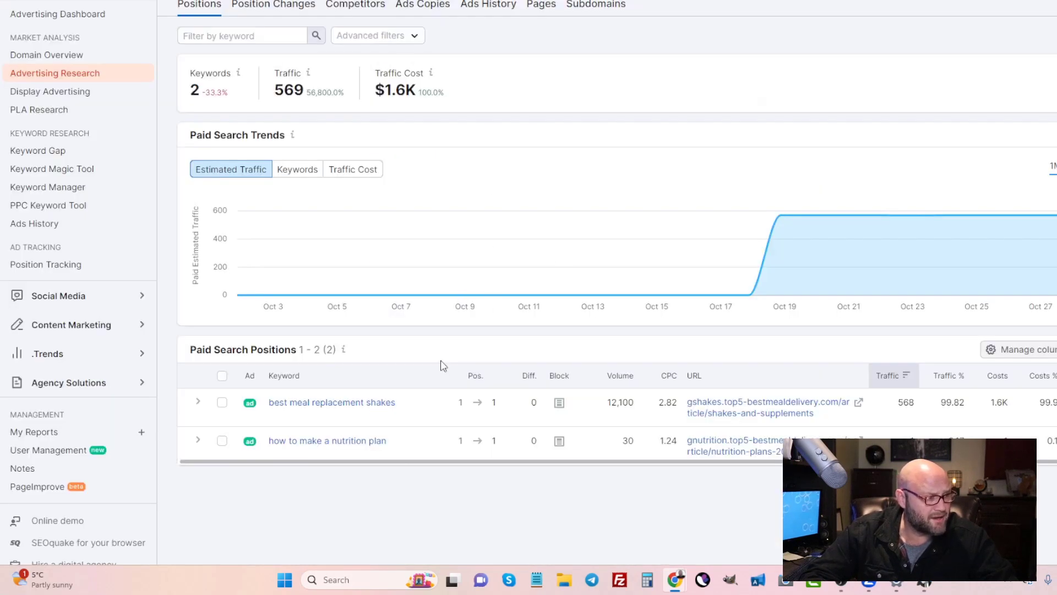
scroll(440, 366, "up", 3)
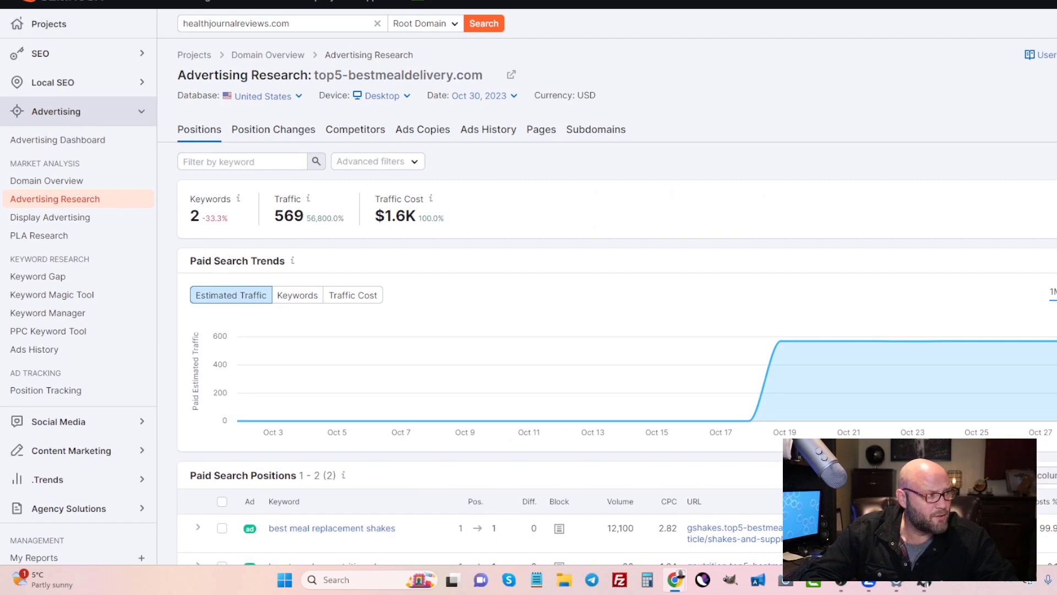
scroll(587, 291, "down", 10)
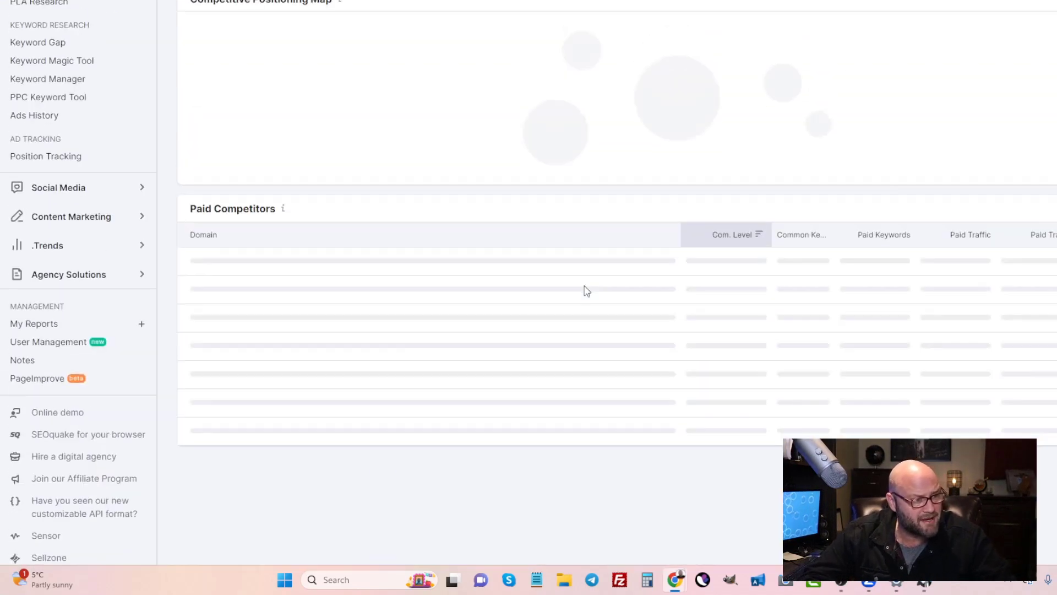
scroll(587, 291, "up", 4)
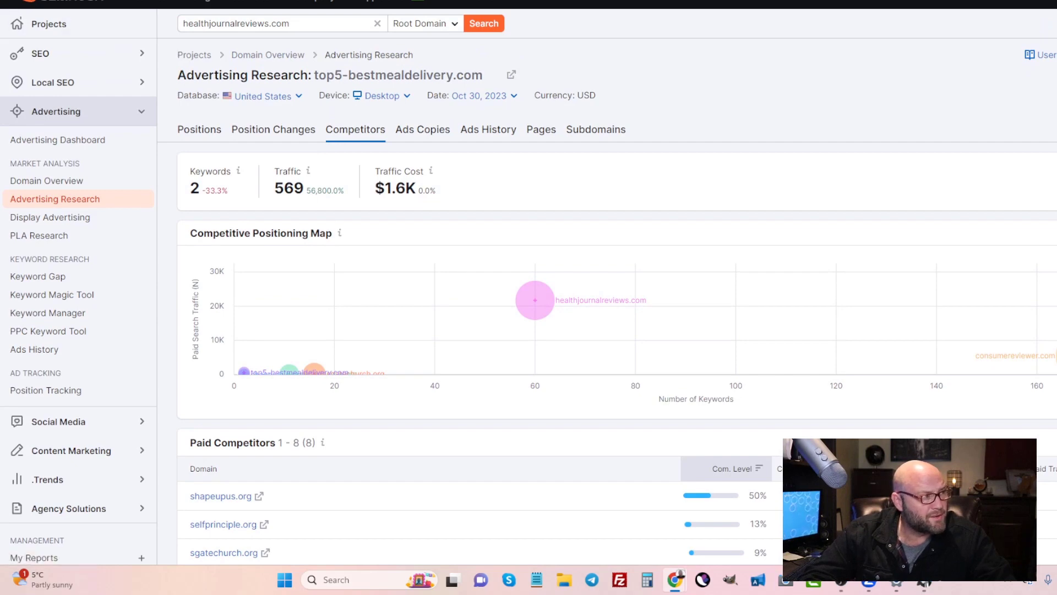
scroll(763, 187, "down", 10)
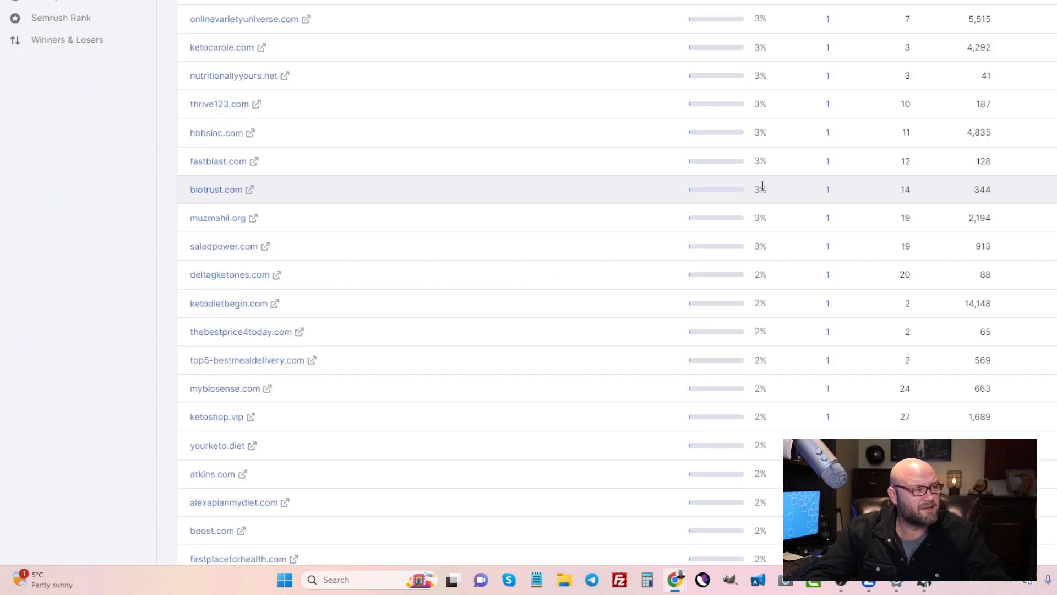
scroll(669, 247, "up", 10)
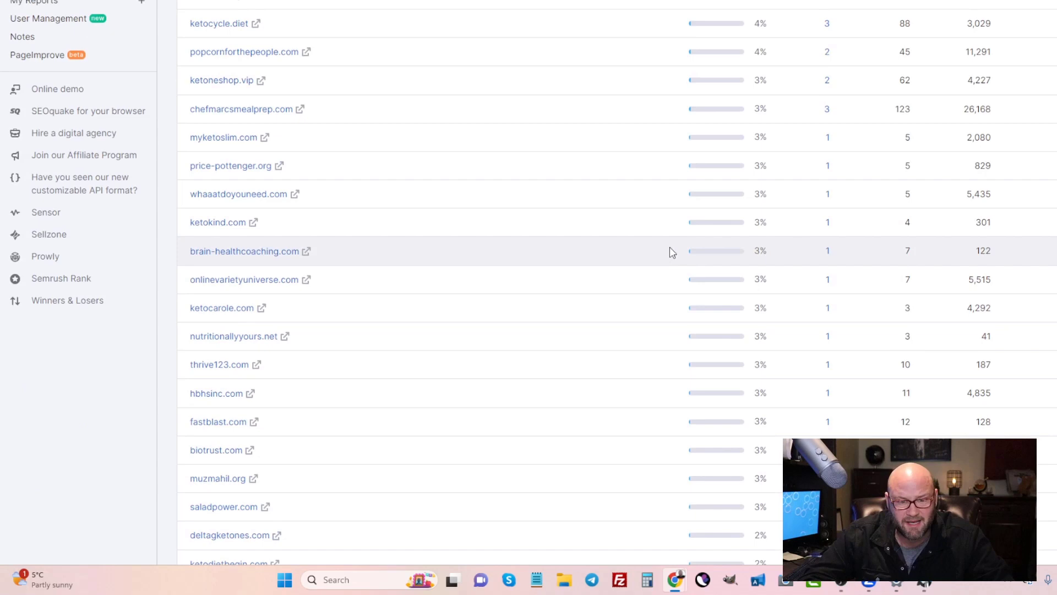
scroll(672, 252, "up", 3)
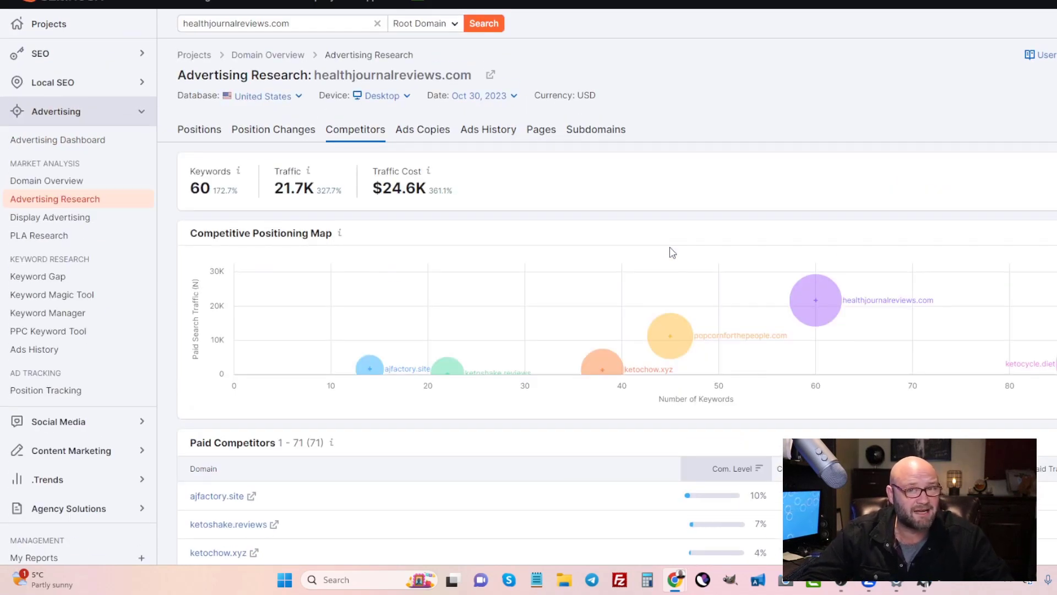